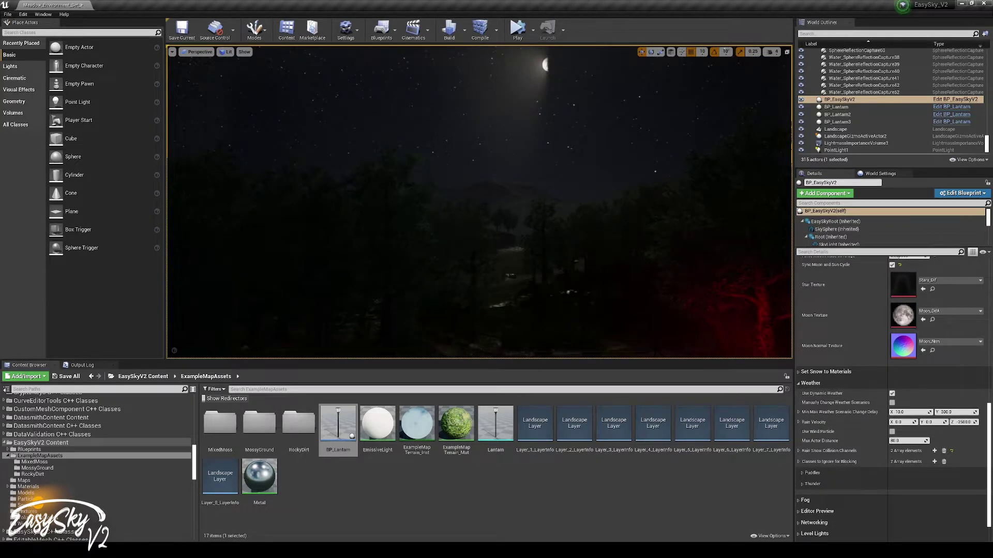
Collapse the Moon and Basic Settings groups and expand the Weather Scenarios category in Details
{"action": "scroll", "coordinate": [830, 385], "scroll_direction": "down", "scroll_amount": 1}
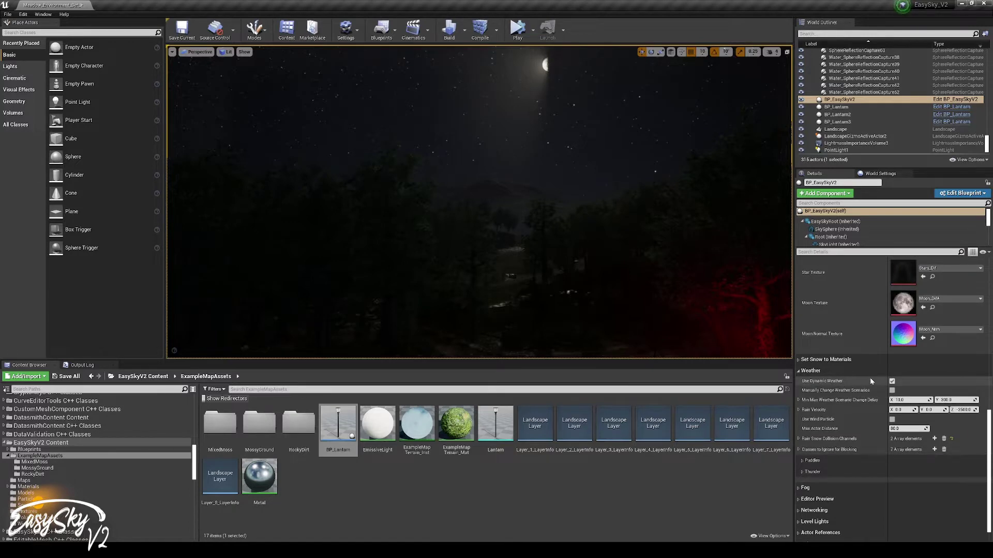
{"action": "scroll", "coordinate": [870, 377], "scroll_direction": "up", "scroll_amount": 5}
{"action": "left_click", "coordinate": [807, 277]}
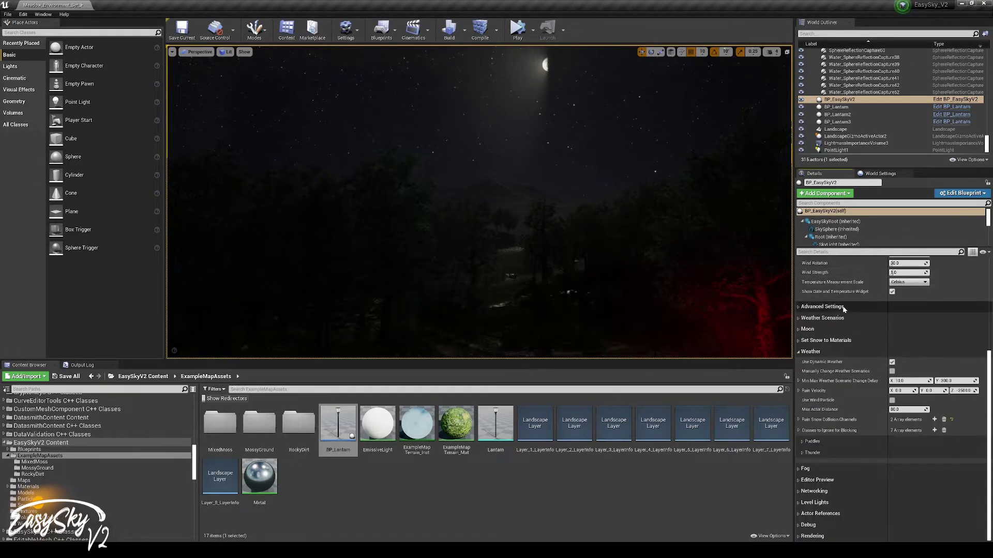
{"action": "scroll", "coordinate": [807, 303], "scroll_direction": "up", "scroll_amount": 5}
{"action": "left_click", "coordinate": [807, 302]}
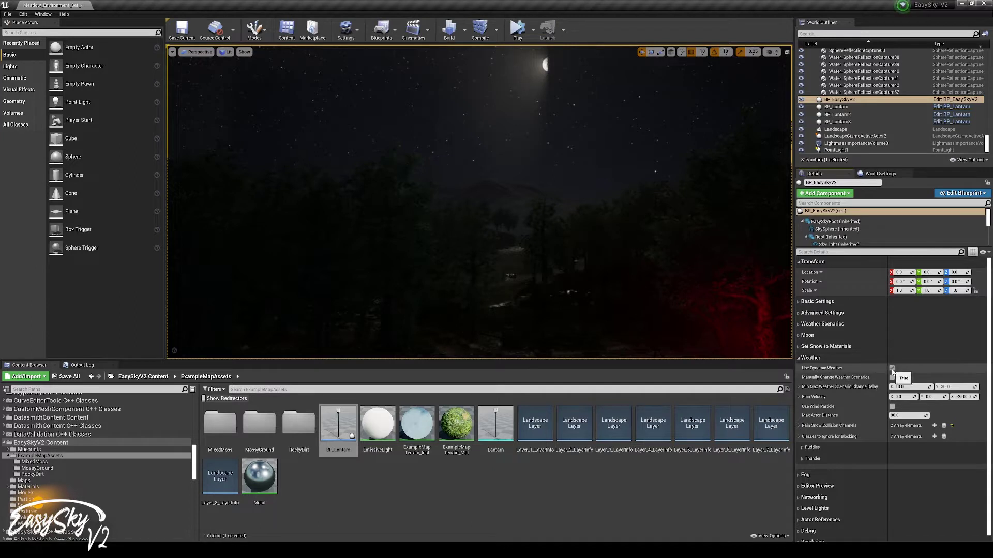
{"action": "left_click", "coordinate": [816, 324]}
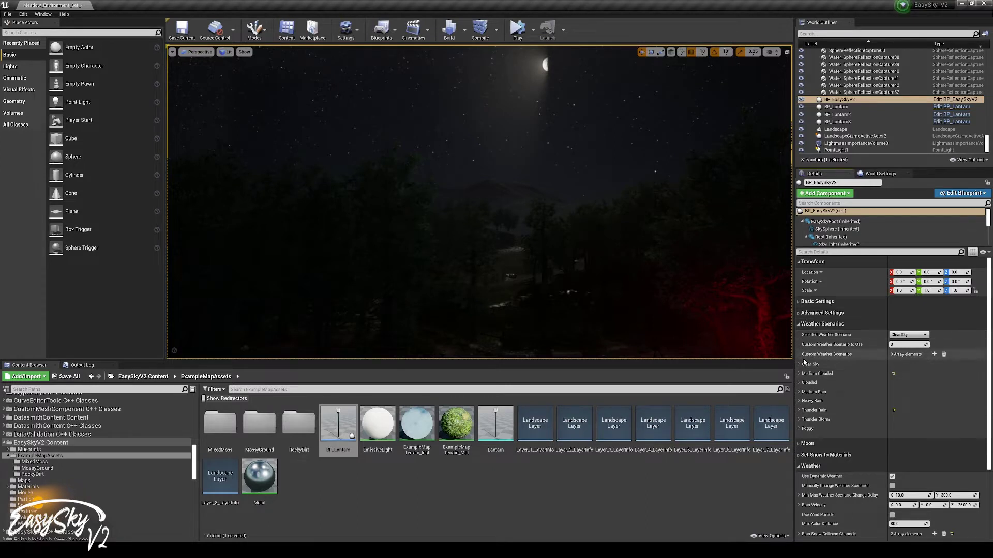
{"action": "scroll", "coordinate": [828, 437], "scroll_direction": "down", "scroll_amount": 2}
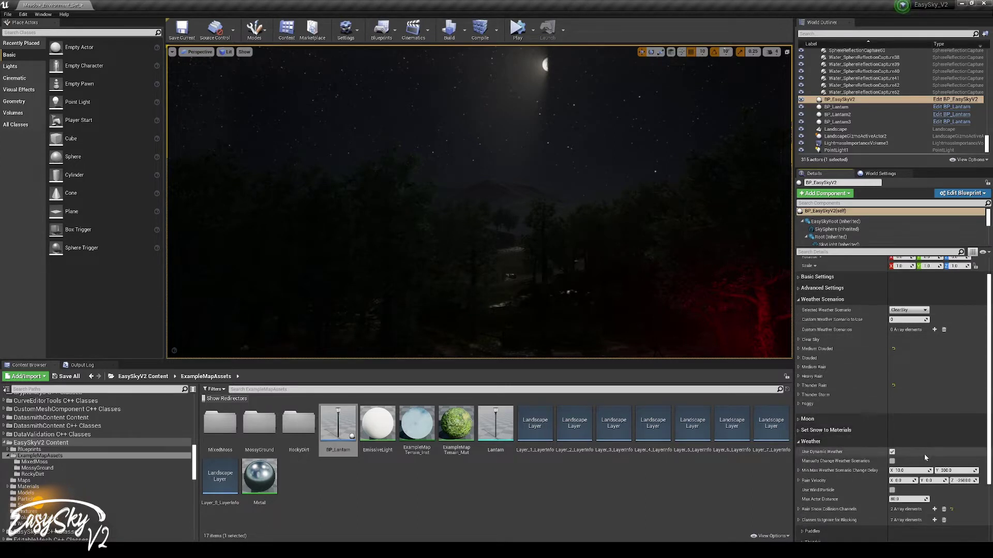
{"action": "left_click", "coordinate": [799, 340]}
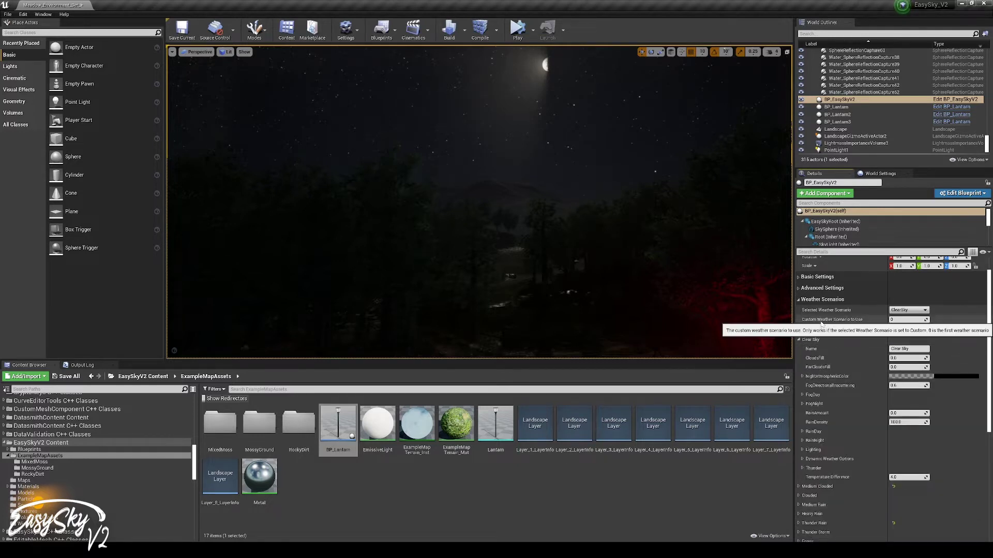
{"action": "scroll", "coordinate": [821, 324], "scroll_direction": "down", "scroll_amount": 3}
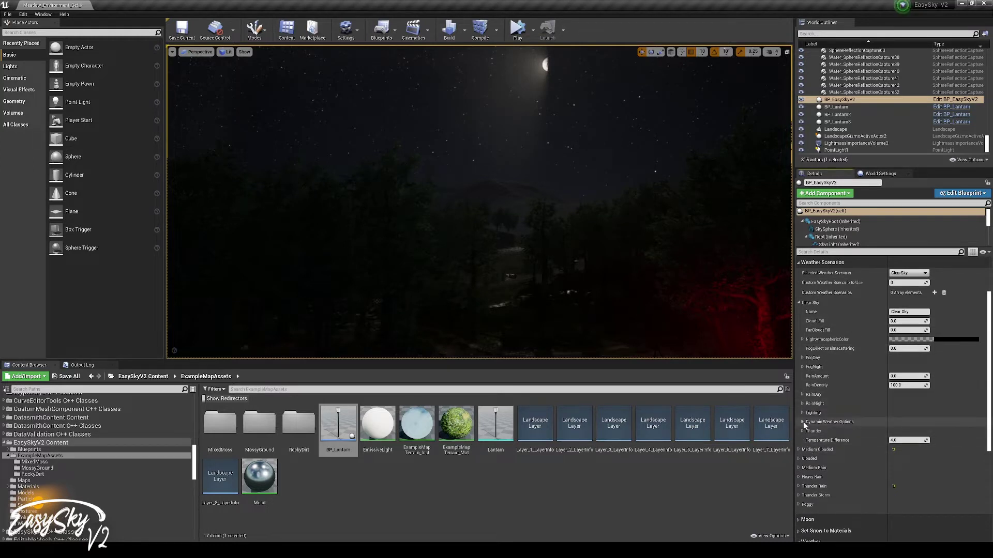
{"action": "left_click", "coordinate": [802, 422]}
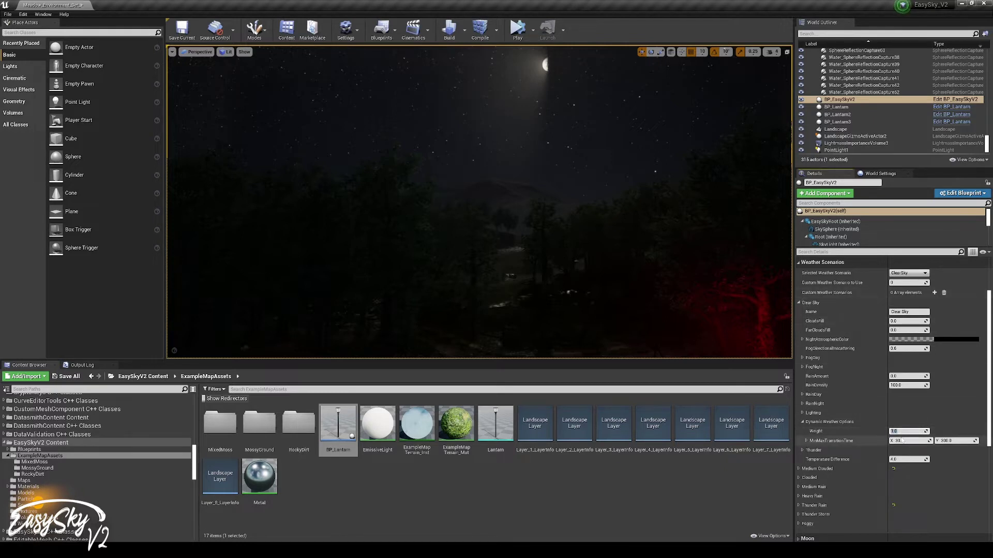
{"action": "scroll", "coordinate": [898, 393], "scroll_direction": "down", "scroll_amount": 1}
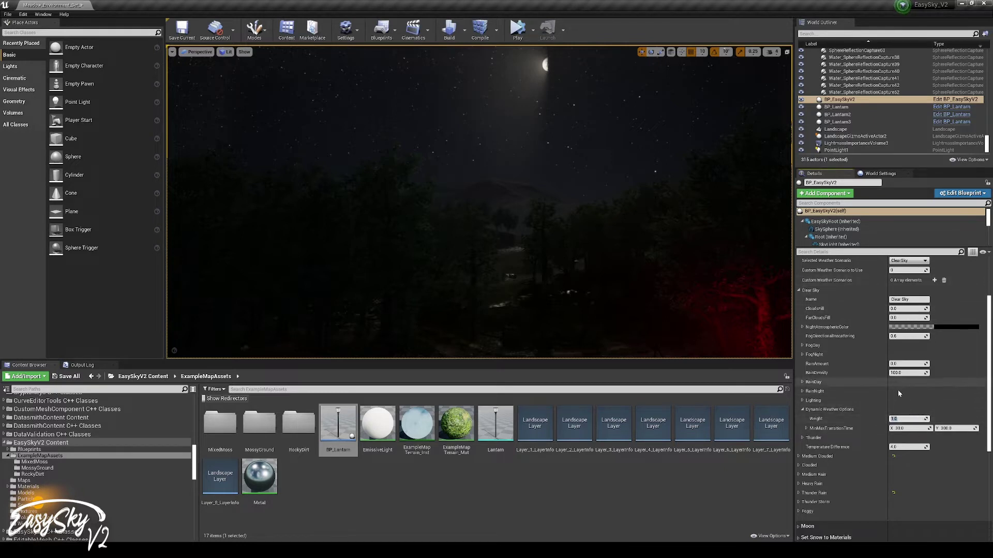
{"action": "left_click", "coordinate": [811, 456]}
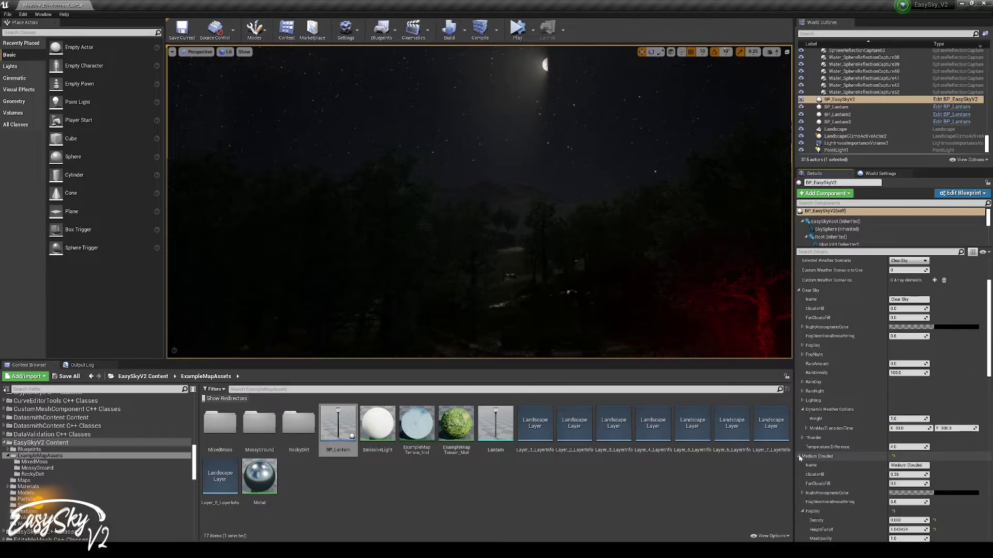
{"action": "scroll", "coordinate": [814, 437], "scroll_direction": "down", "scroll_amount": 1}
{"action": "scroll", "coordinate": [814, 437], "scroll_direction": "down", "scroll_amount": 12}
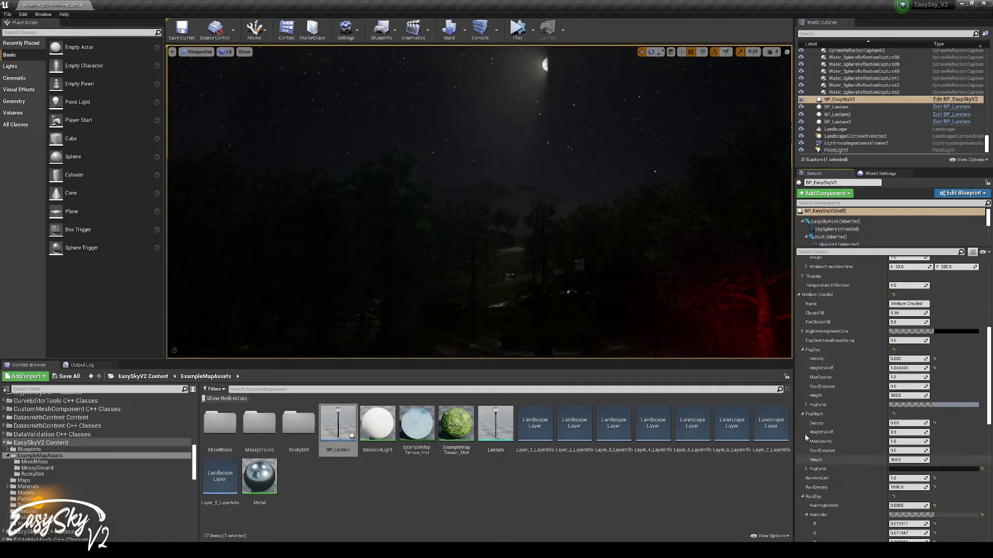
{"action": "left_click", "coordinate": [804, 350]}
{"action": "left_click", "coordinate": [805, 359]}
{"action": "left_click", "coordinate": [802, 387]}
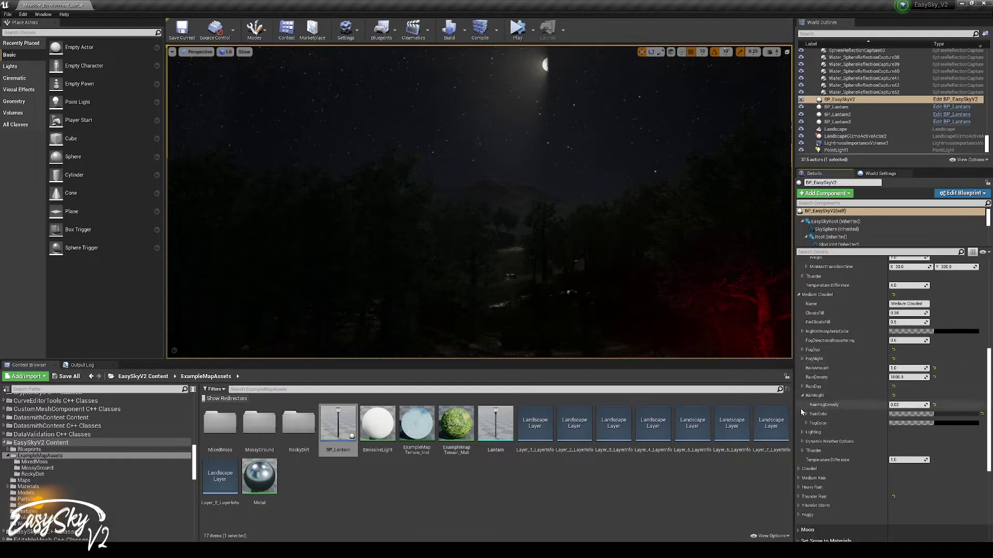
{"action": "left_click", "coordinate": [802, 442]}
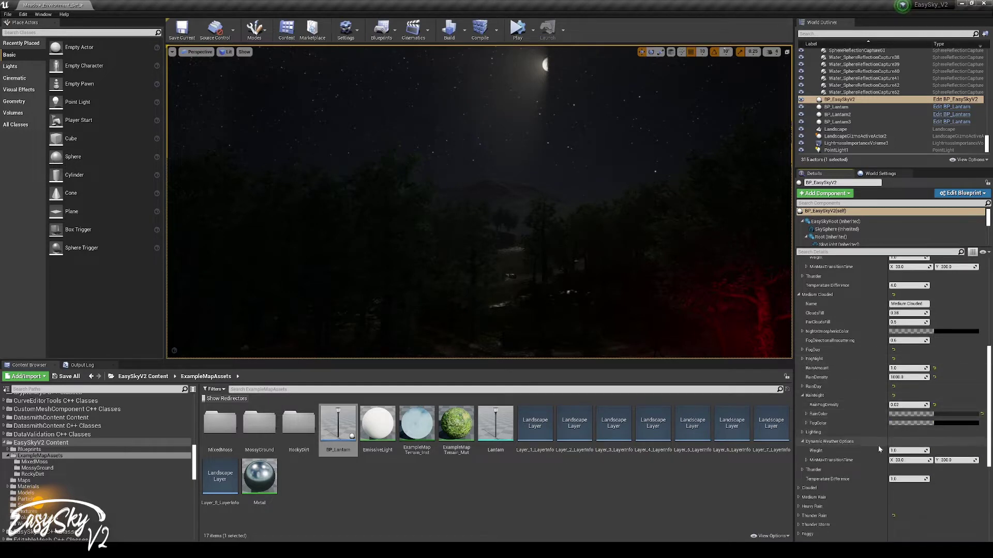
{"action": "left_click", "coordinate": [799, 295]}
{"action": "left_click", "coordinate": [799, 304]}
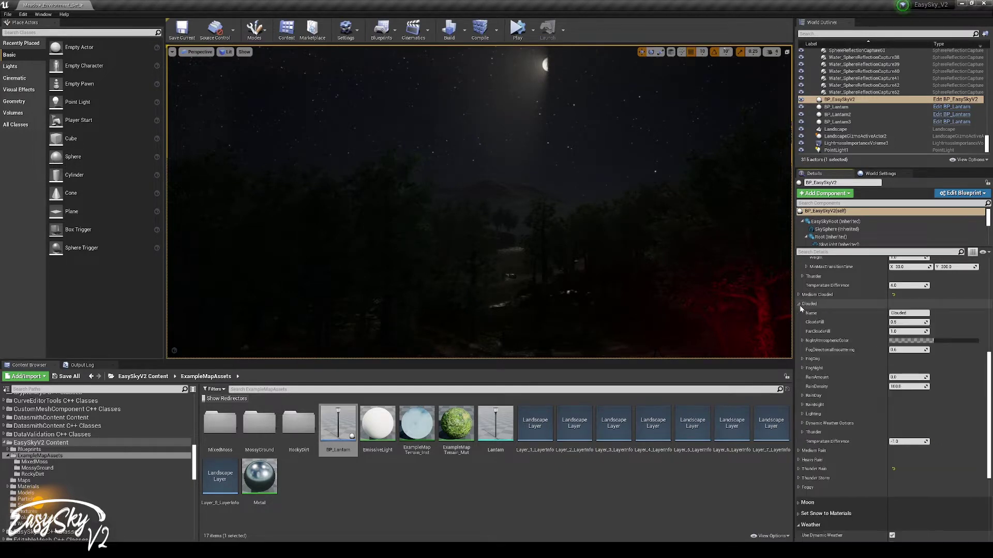
{"action": "left_click", "coordinate": [803, 423]}
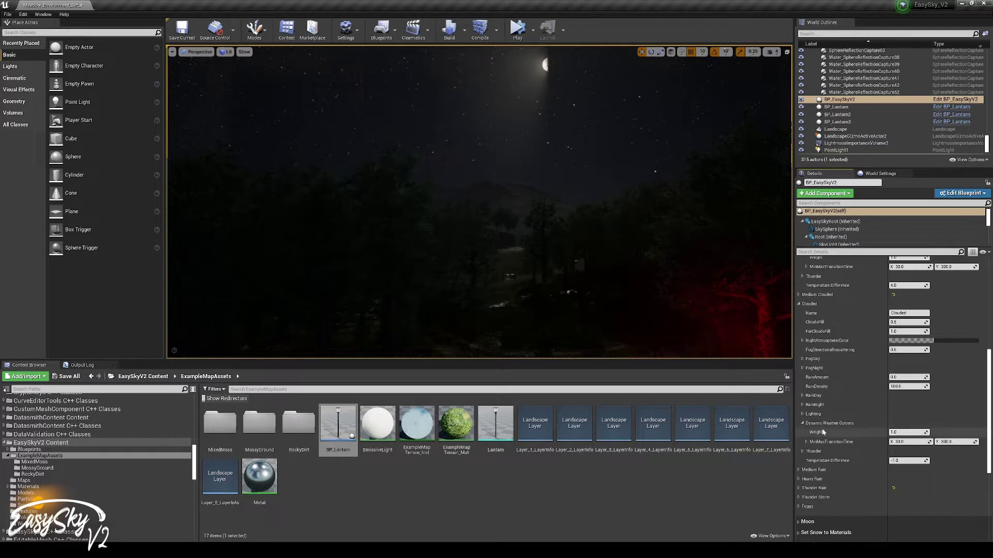
{"action": "left_click", "coordinate": [799, 304]}
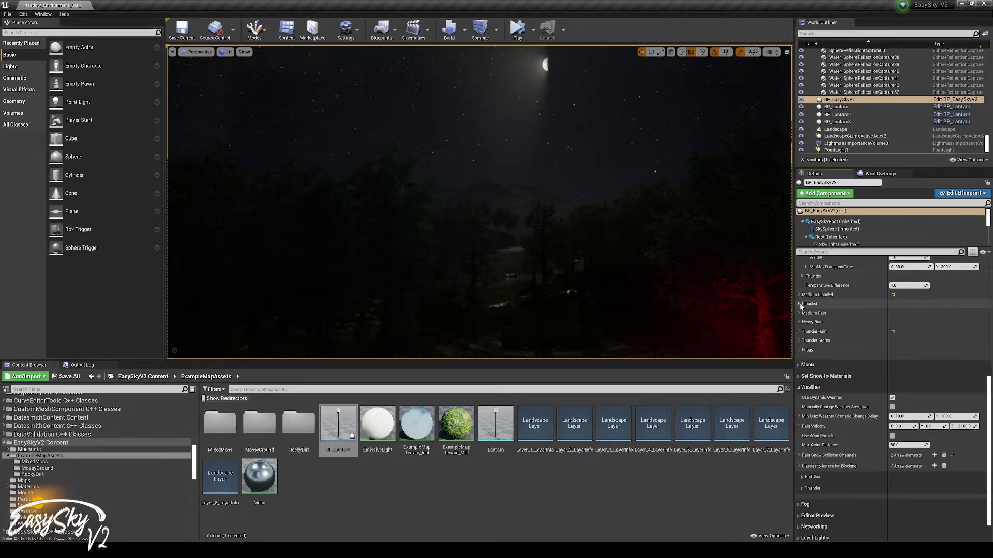
{"action": "scroll", "coordinate": [798, 338], "scroll_direction": "up", "scroll_amount": 5}
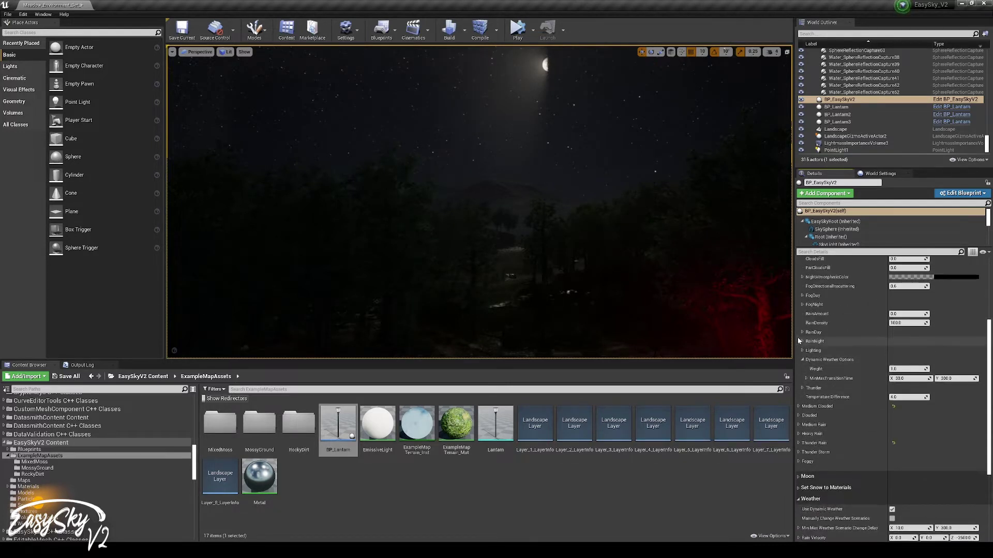
{"action": "scroll", "coordinate": [797, 337], "scroll_direction": "down", "scroll_amount": 5}
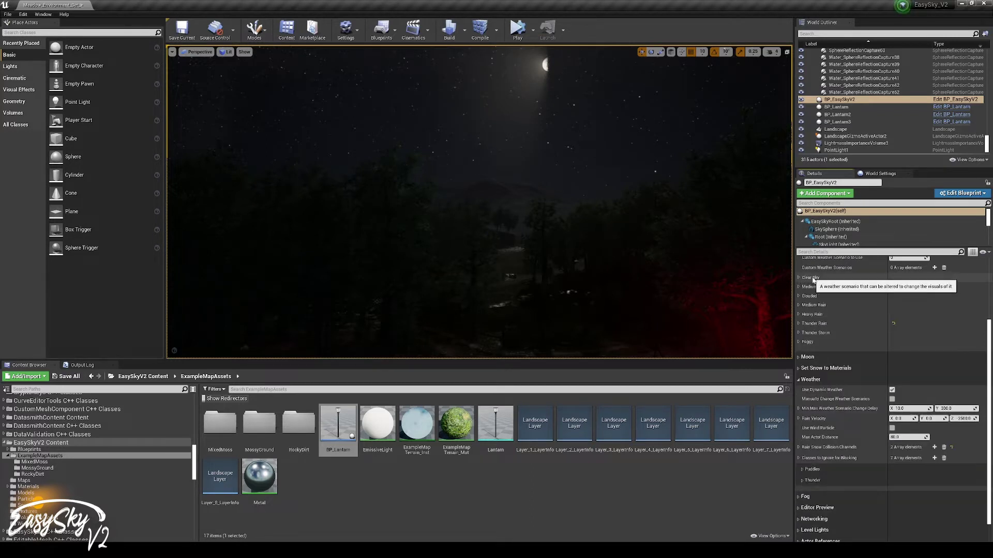
{"action": "left_click", "coordinate": [822, 333]}
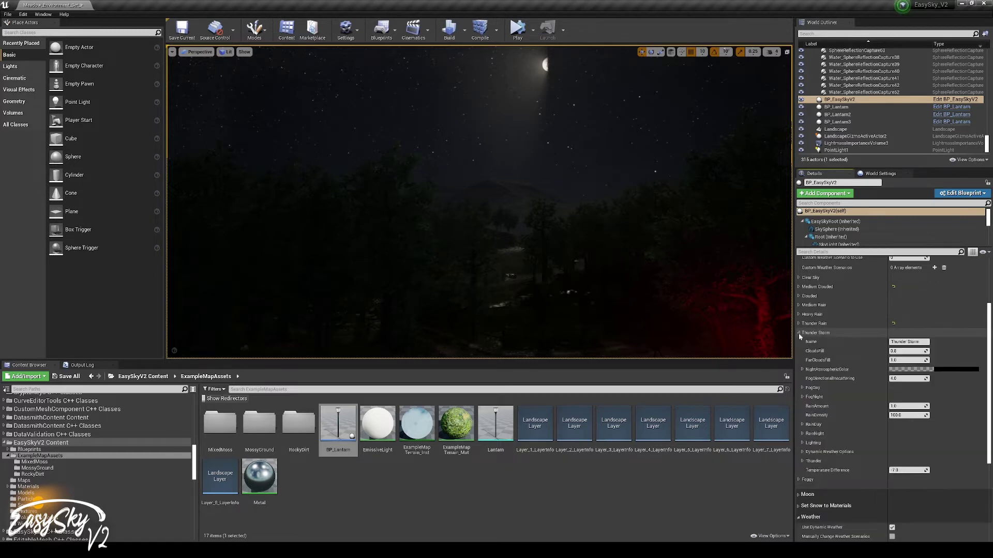
{"action": "left_click", "coordinate": [802, 452]}
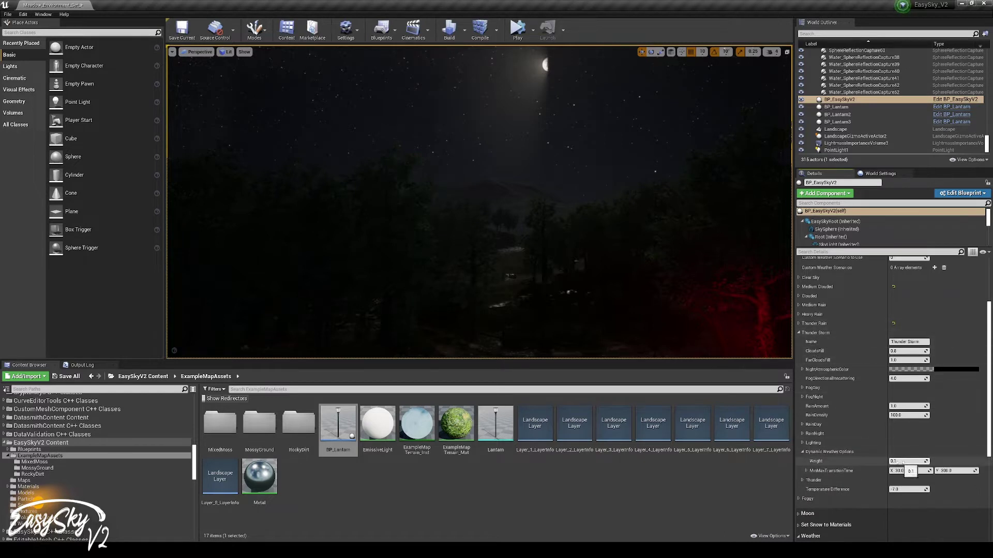
{"action": "left_click", "coordinate": [798, 323]}
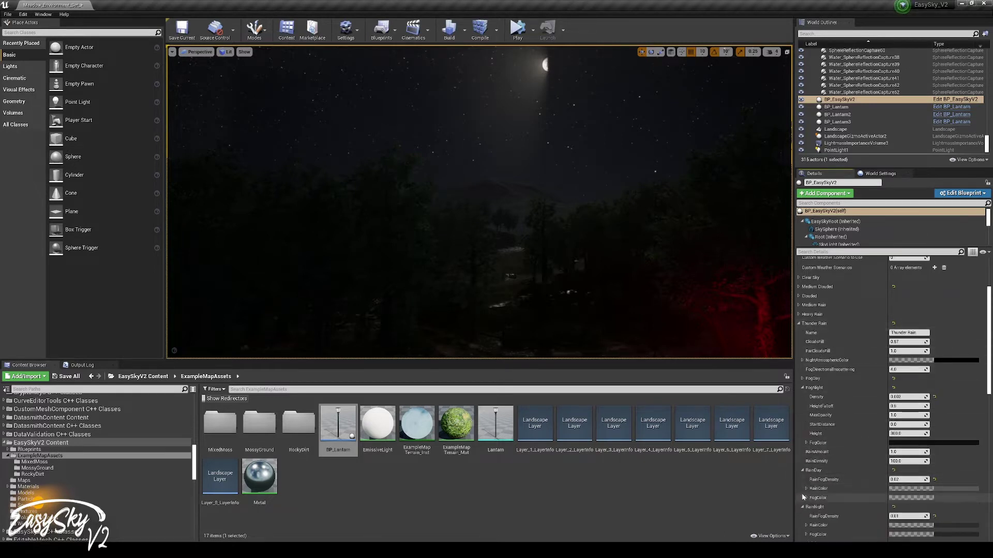
{"action": "left_click", "coordinate": [803, 388]}
{"action": "left_click", "coordinate": [803, 415]}
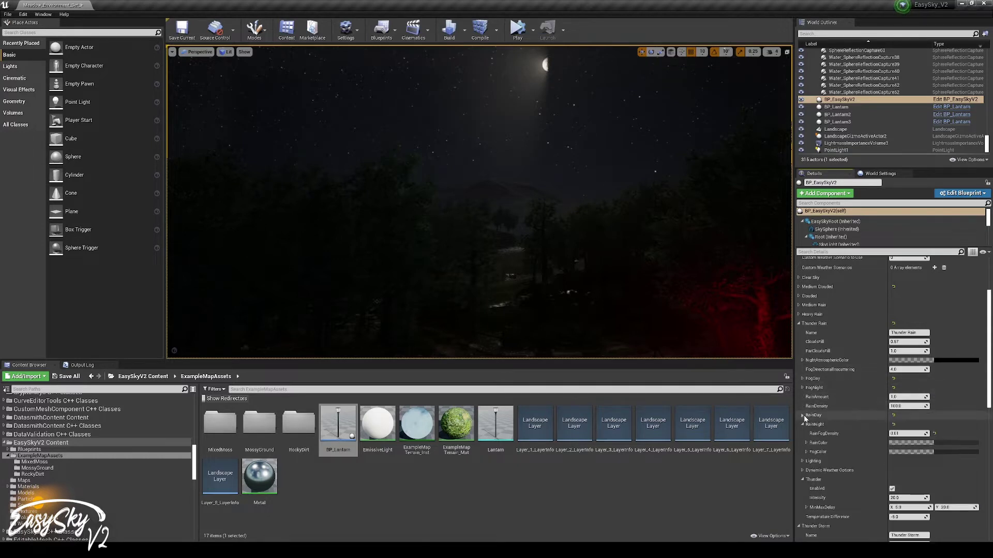
{"action": "left_click", "coordinate": [803, 470]}
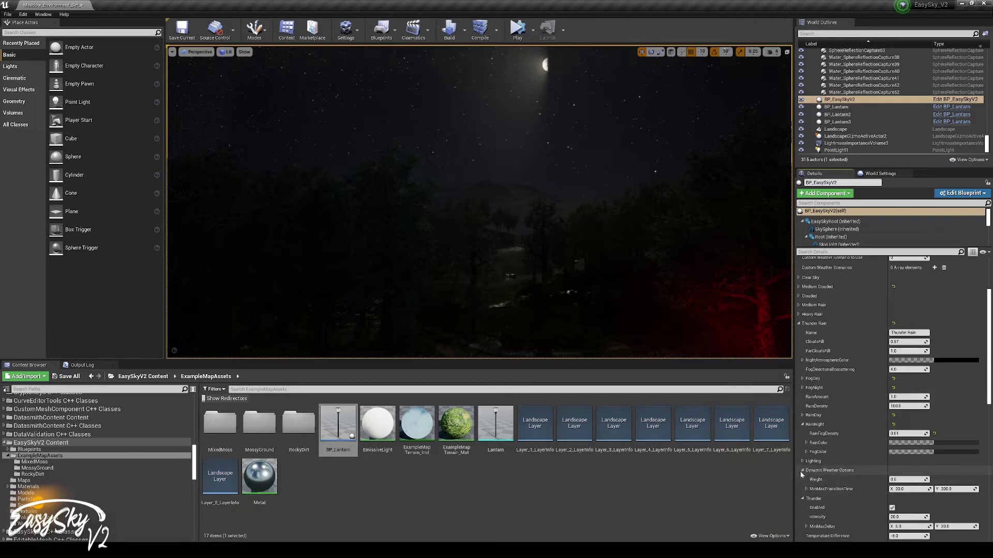
{"action": "left_click", "coordinate": [803, 471]}
{"action": "left_click", "coordinate": [802, 479]}
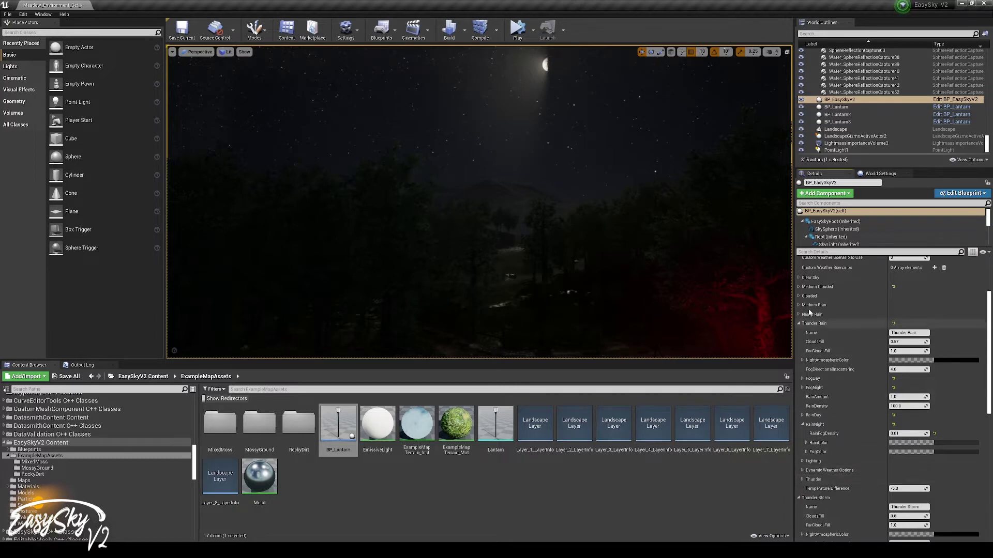
{"action": "left_click", "coordinate": [800, 325]}
{"action": "scroll", "coordinate": [807, 320], "scroll_direction": "up", "scroll_amount": 2}
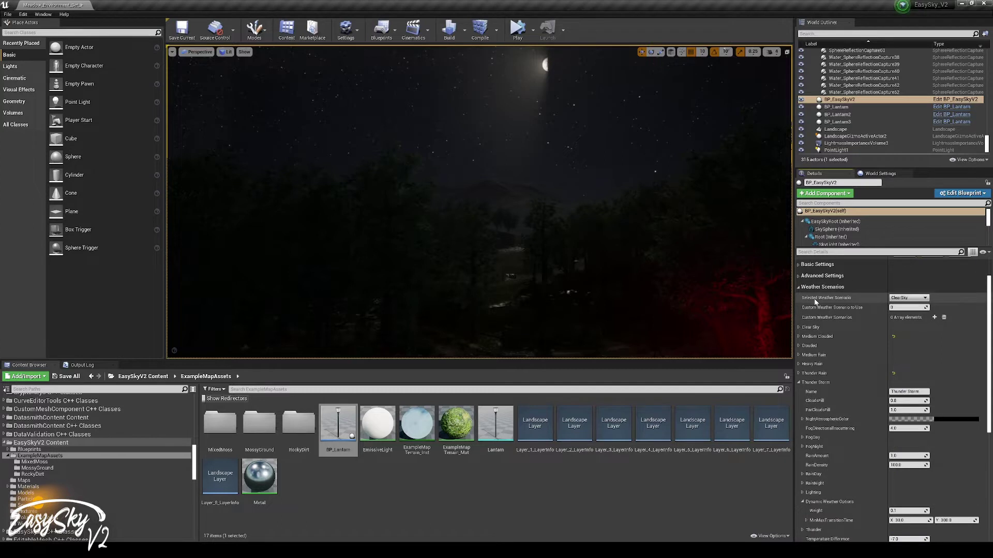
{"action": "left_click", "coordinate": [798, 383]}
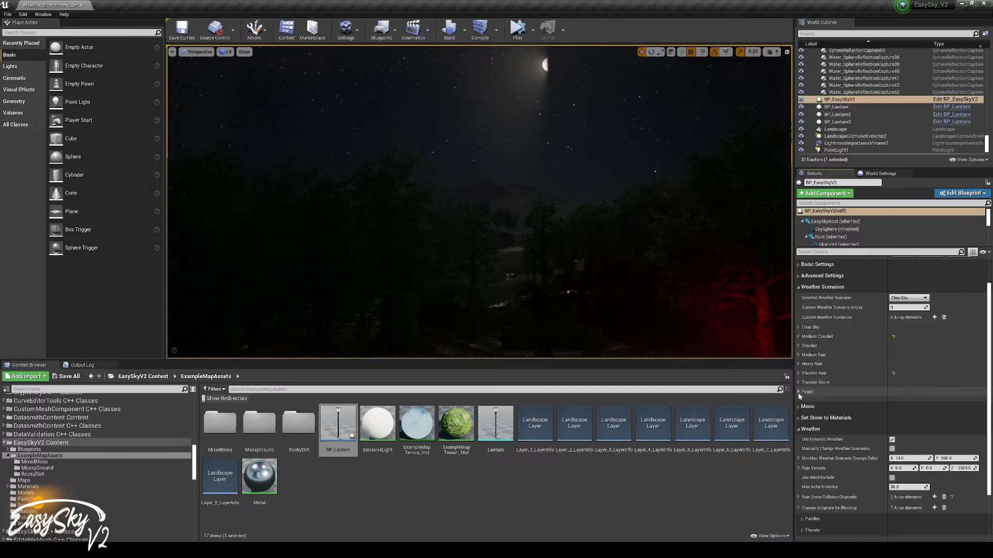
{"action": "left_click", "coordinate": [798, 392]}
{"action": "scroll", "coordinate": [798, 392], "scroll_direction": "down", "scroll_amount": 1}
{"action": "left_click", "coordinate": [802, 486]}
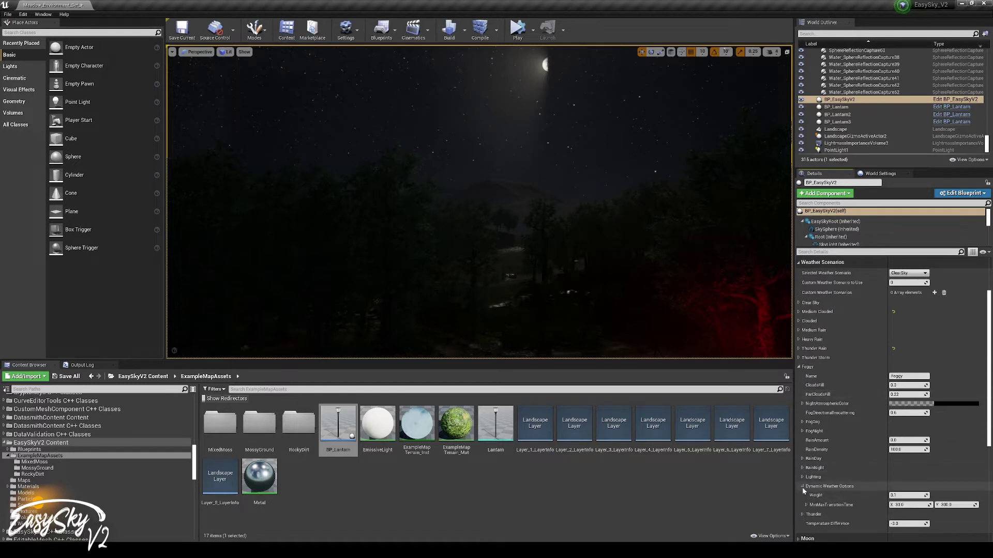
{"action": "left_click", "coordinate": [797, 366]}
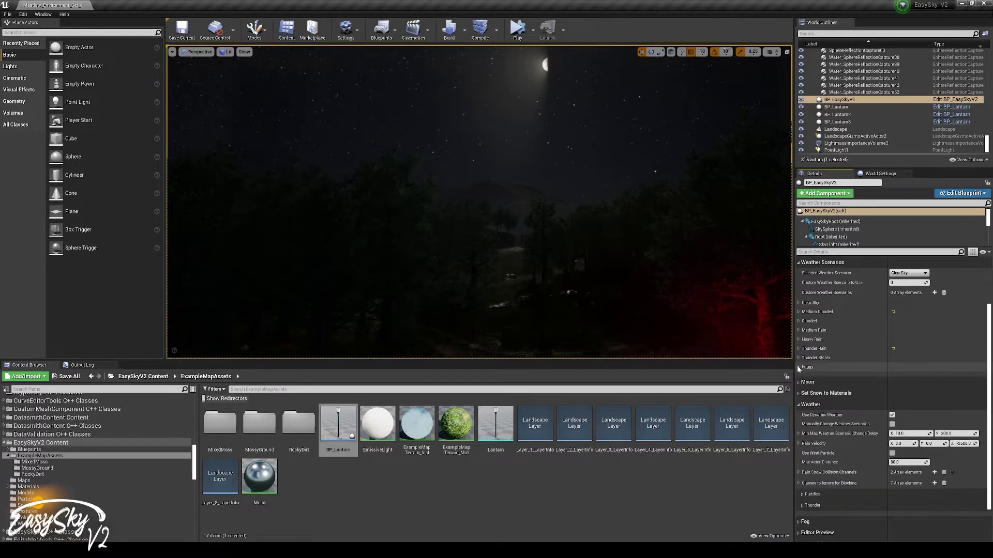
{"action": "scroll", "coordinate": [832, 330], "scroll_direction": "down", "scroll_amount": 2}
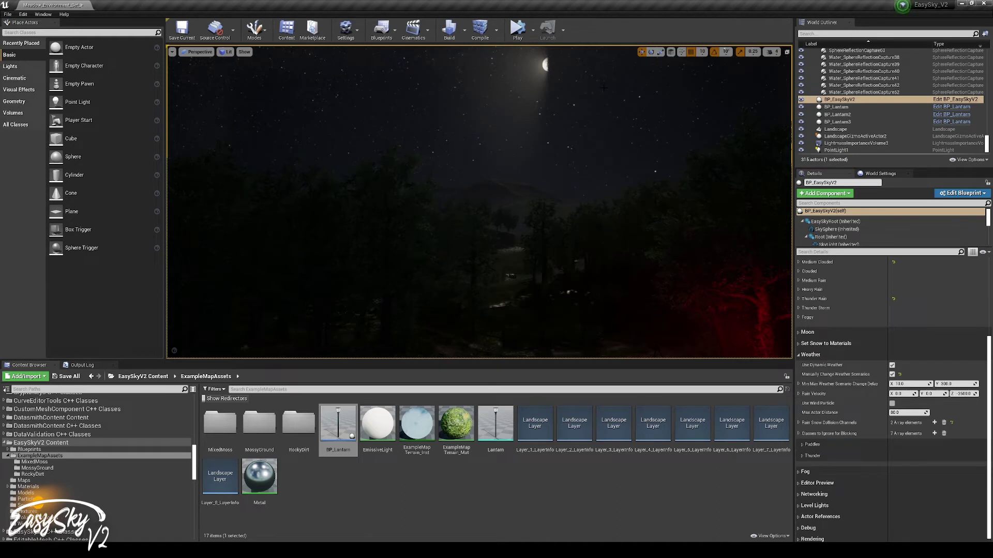
Open BP_EasySkyV2 in the Blueprint editor with Ctrl+E
{"action": "key", "text": "ctrl+e"}
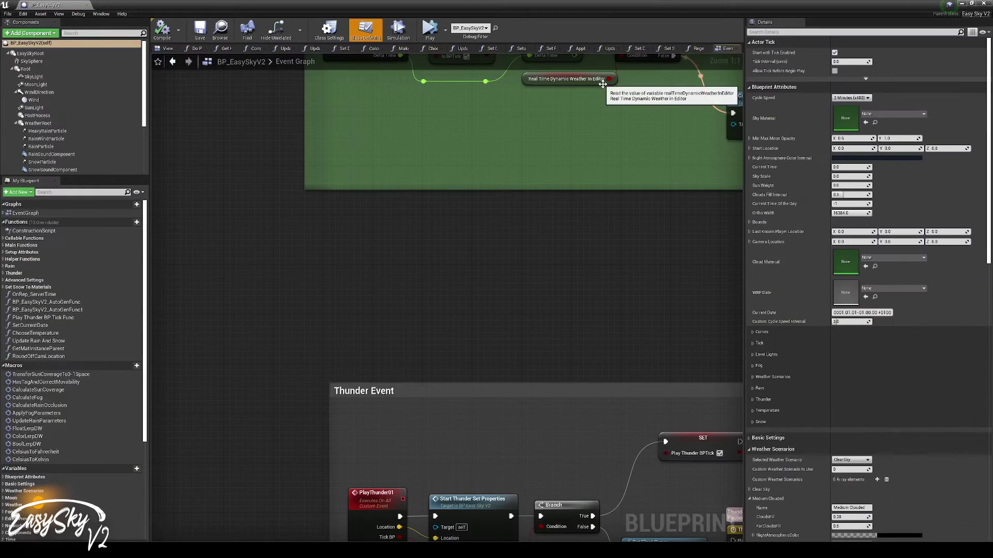
Drag SetNewWeatherScenario from Callable Functions into the Event Graph and nudge the node right
{"action": "left_click", "coordinate": [4, 239]}
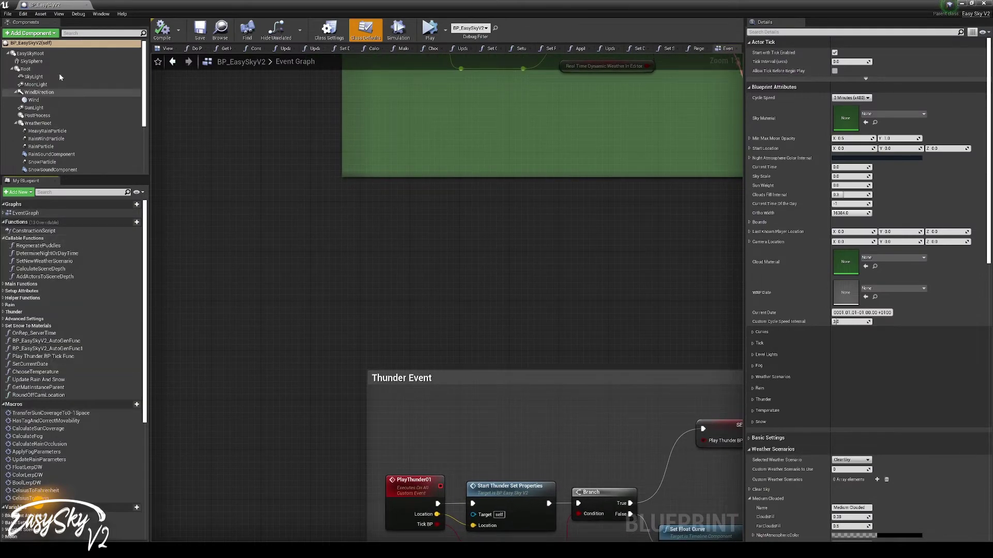
{"action": "left_click", "coordinate": [44, 261]}
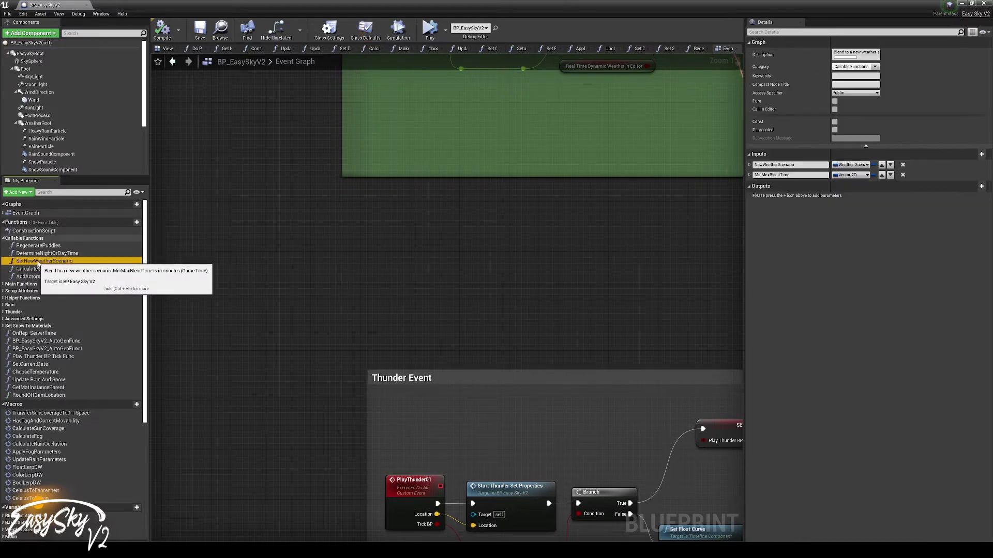
{"action": "left_click_drag", "start_coordinate": [45, 262], "coordinate": [457, 243]}
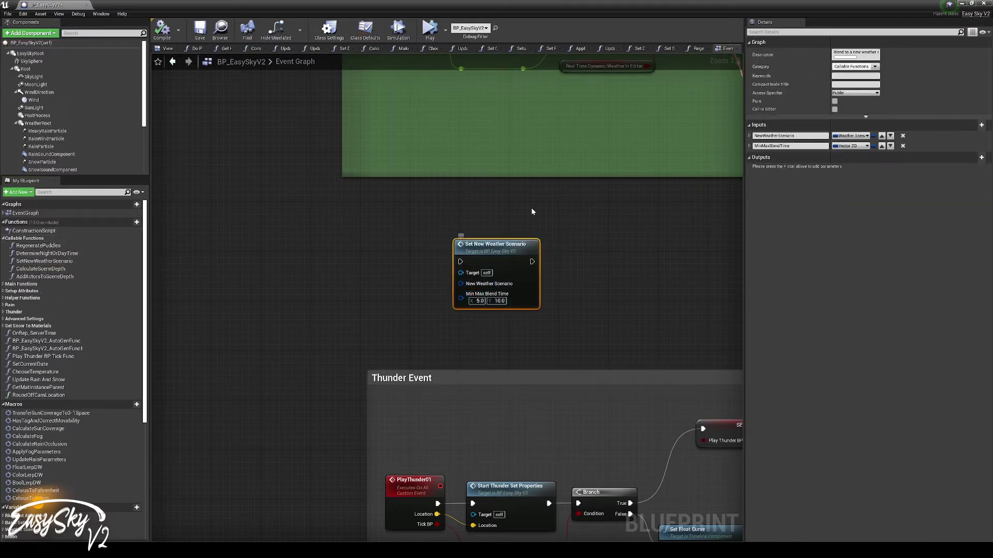
{"action": "scroll", "coordinate": [465, 250], "scroll_direction": "down", "scroll_amount": 1}
{"action": "scroll", "coordinate": [468, 253], "scroll_direction": "up", "scroll_amount": 1}
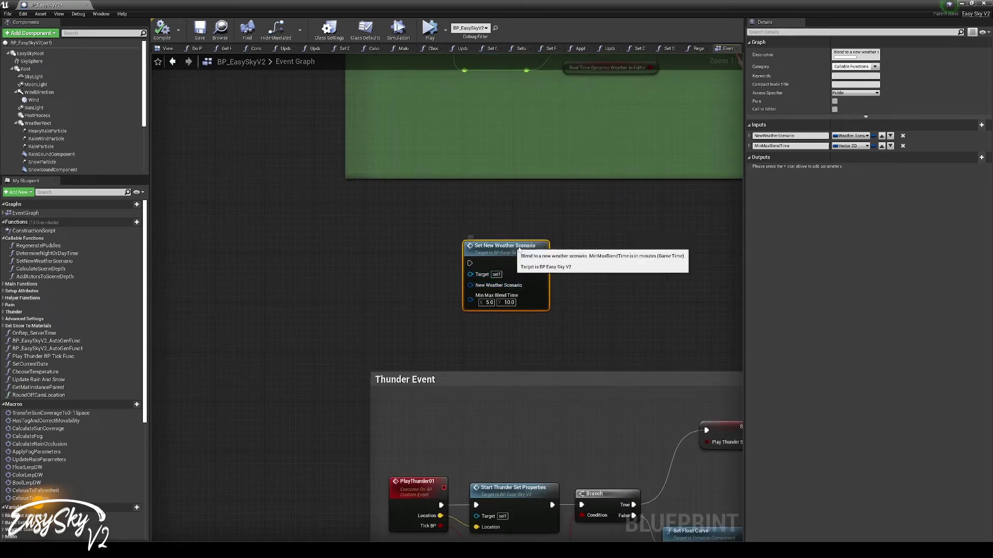
{"action": "left_click_drag", "start_coordinate": [504, 247], "coordinate": [554, 241]}
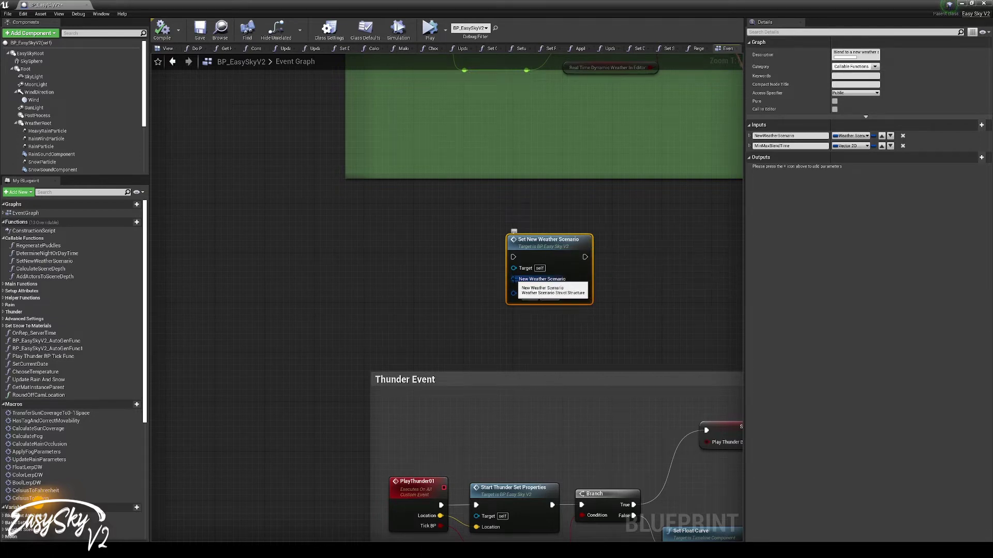
{"action": "left_click_drag", "start_coordinate": [513, 279], "coordinate": [454, 282]}
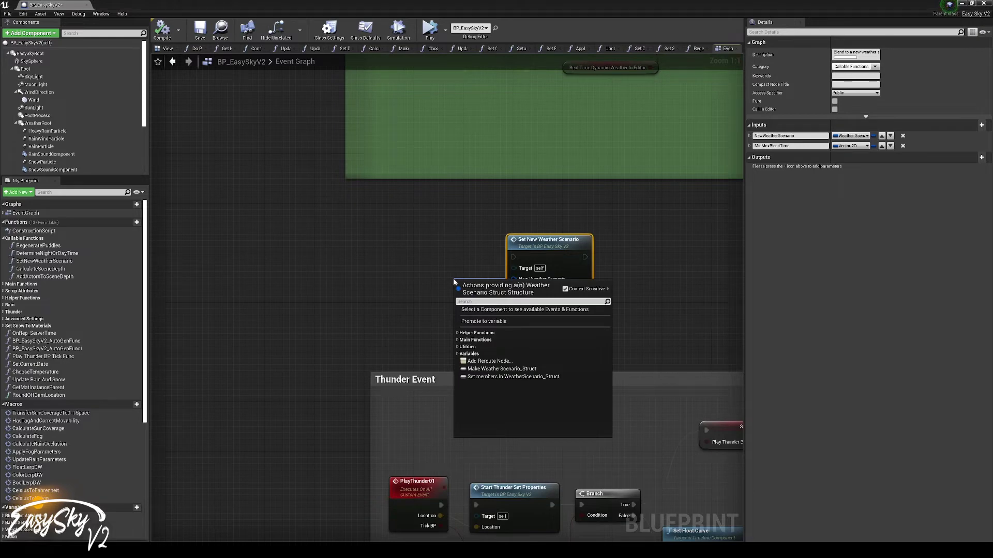
{"action": "type", "text": "make"}
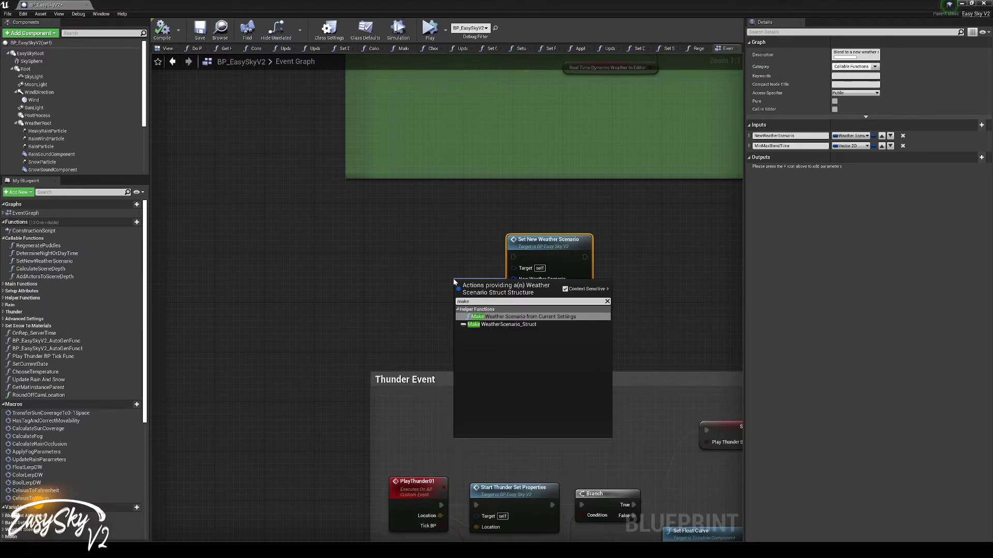
{"action": "key", "text": "Down"}
{"action": "key", "text": "Return"}
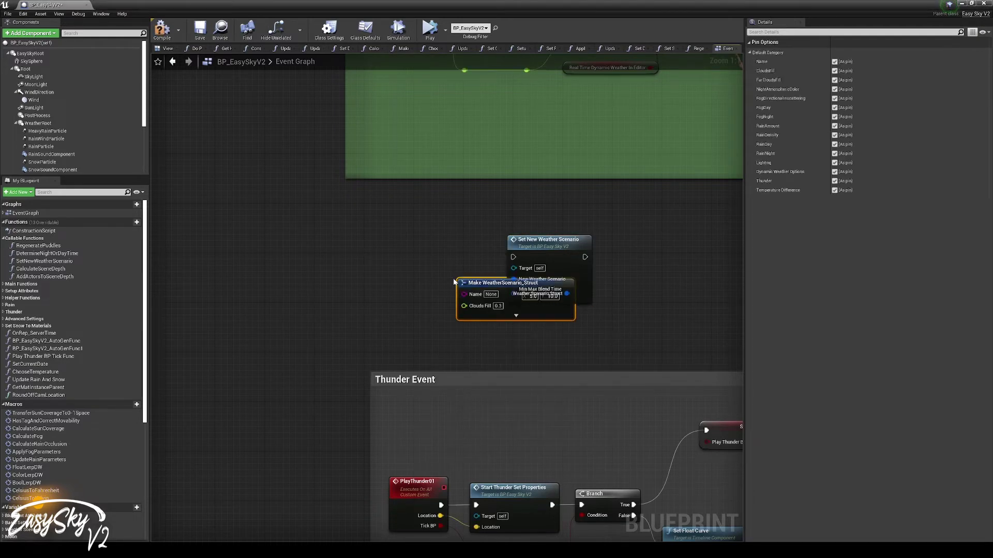
{"action": "left_click_drag", "start_coordinate": [476, 282], "coordinate": [277, 260]}
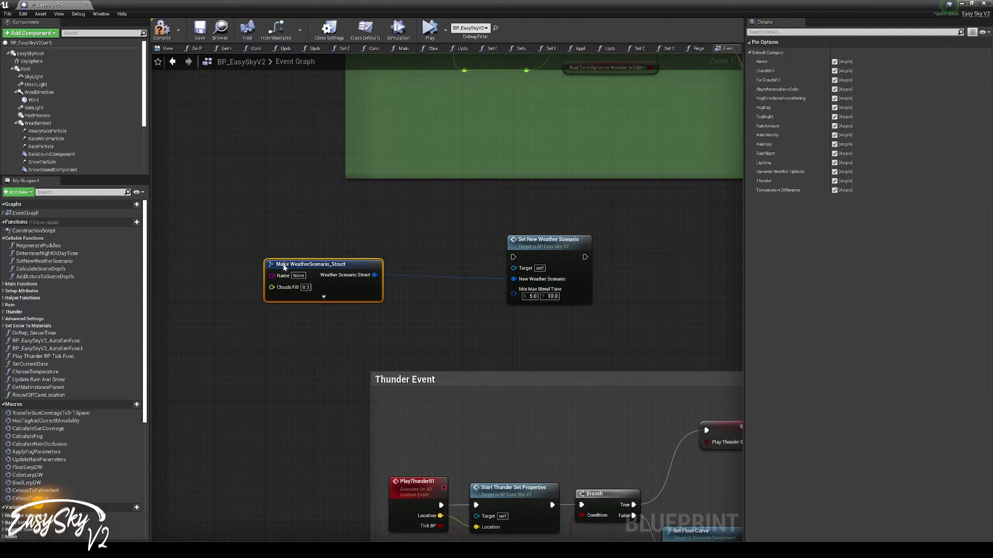
{"action": "left_click", "coordinate": [329, 294]}
{"action": "right_click_drag", "start_coordinate": [420, 311], "coordinate": [513, 218]}
{"action": "left_click_drag", "start_coordinate": [424, 167], "coordinate": [329, 152]}
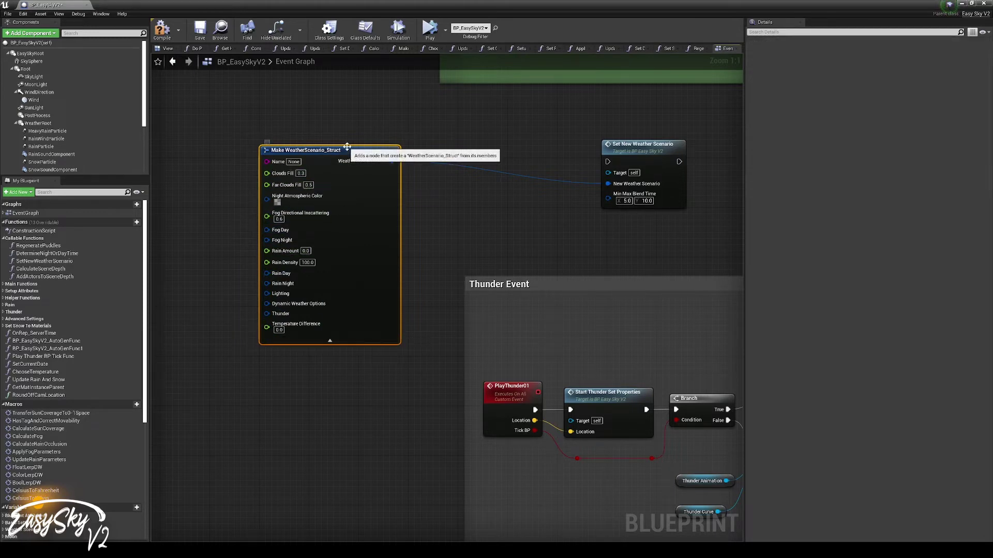
{"action": "key", "text": "Delete"}
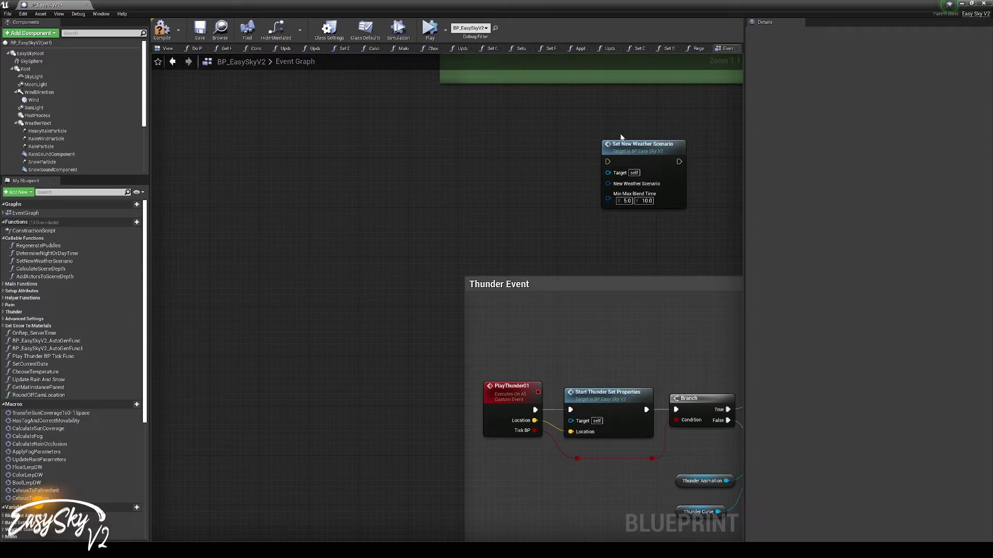
Place the HeavyRain variable in the graph and wire it to New Weather Scenario
{"action": "left_click", "coordinate": [626, 148]}
{"action": "scroll", "coordinate": [89, 364], "scroll_direction": "down", "scroll_amount": 3}
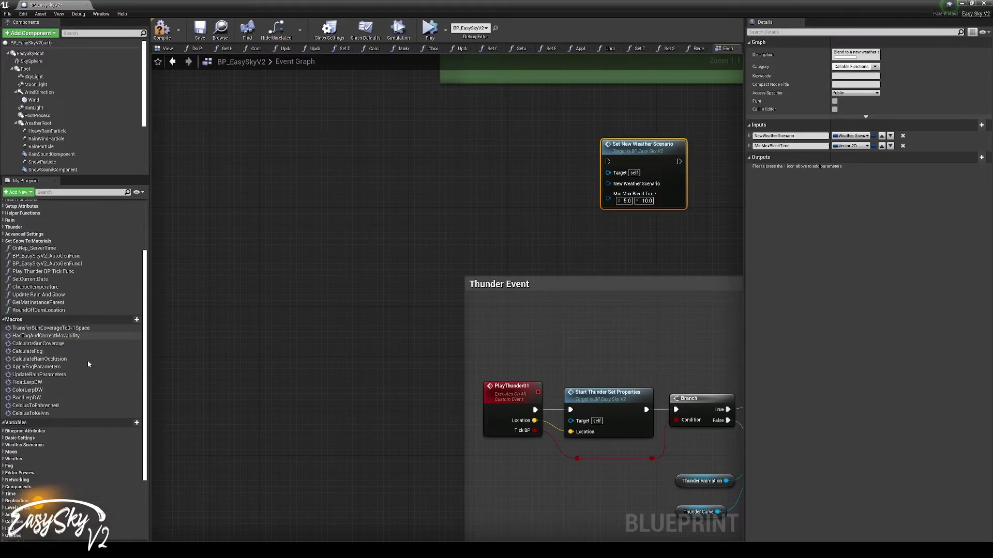
{"action": "left_click", "coordinate": [31, 425]}
{"action": "scroll", "coordinate": [44, 379], "scroll_direction": "down", "scroll_amount": 2}
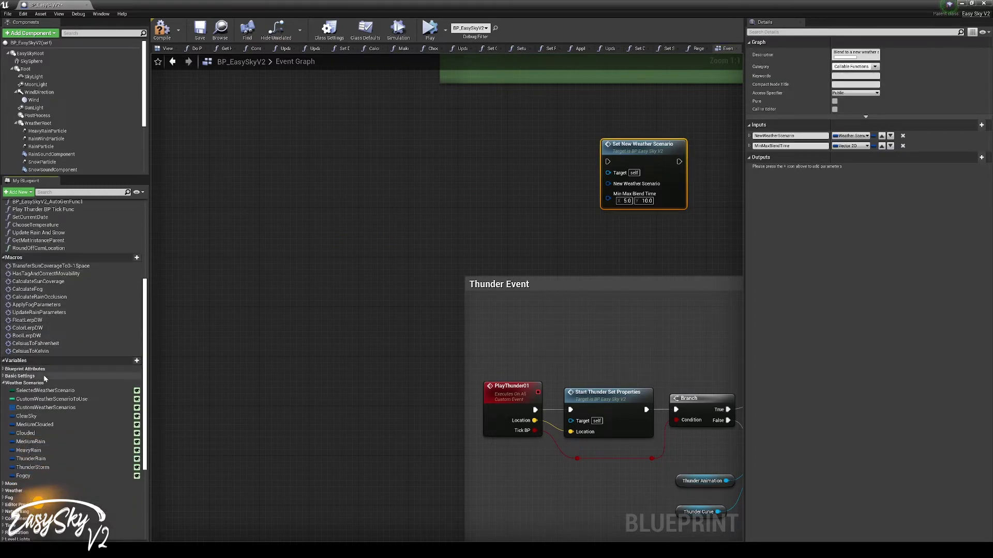
{"action": "left_click_drag", "start_coordinate": [28, 451], "coordinate": [609, 183]}
{"action": "left_click_drag", "start_coordinate": [499, 199], "coordinate": [567, 194]}
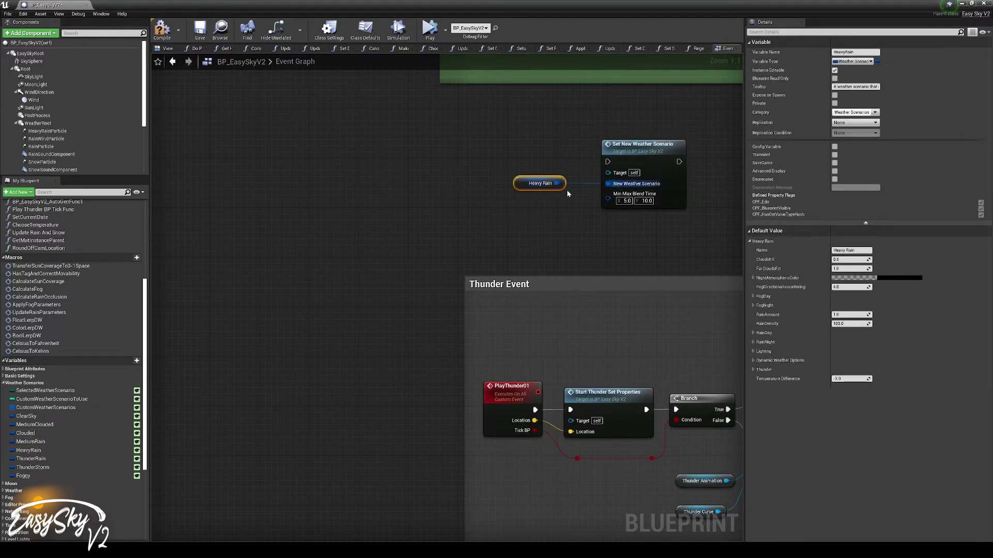
Check the Heavy Rain and Set New Weather Scenario nodes, then close the Blueprint editor
{"action": "left_click", "coordinate": [578, 206]}
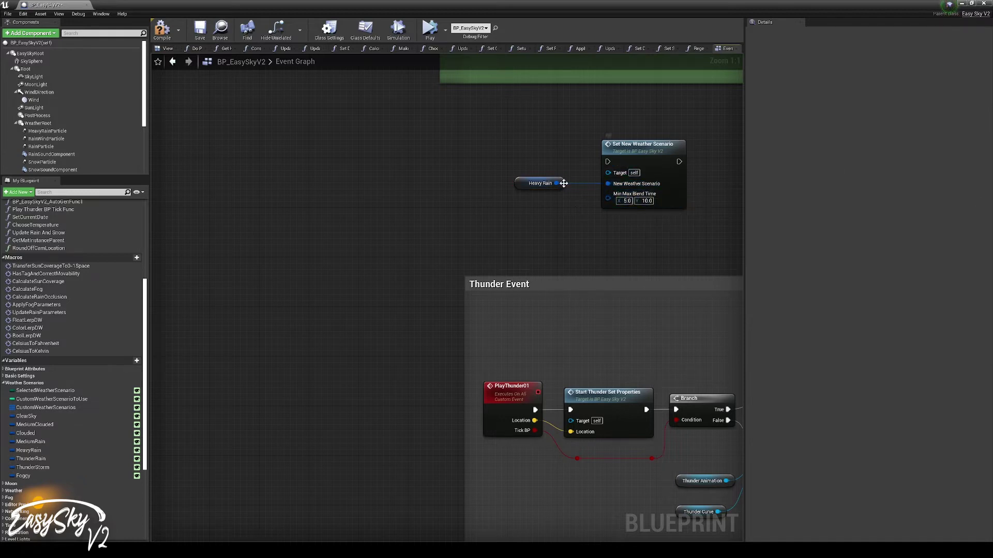
{"action": "left_click", "coordinate": [541, 184]}
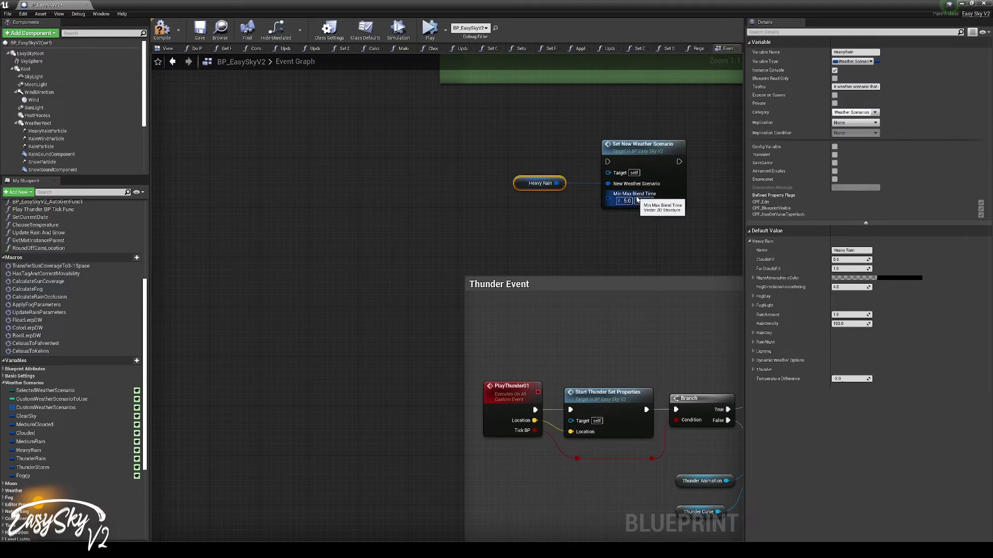
{"action": "left_click", "coordinate": [655, 152]}
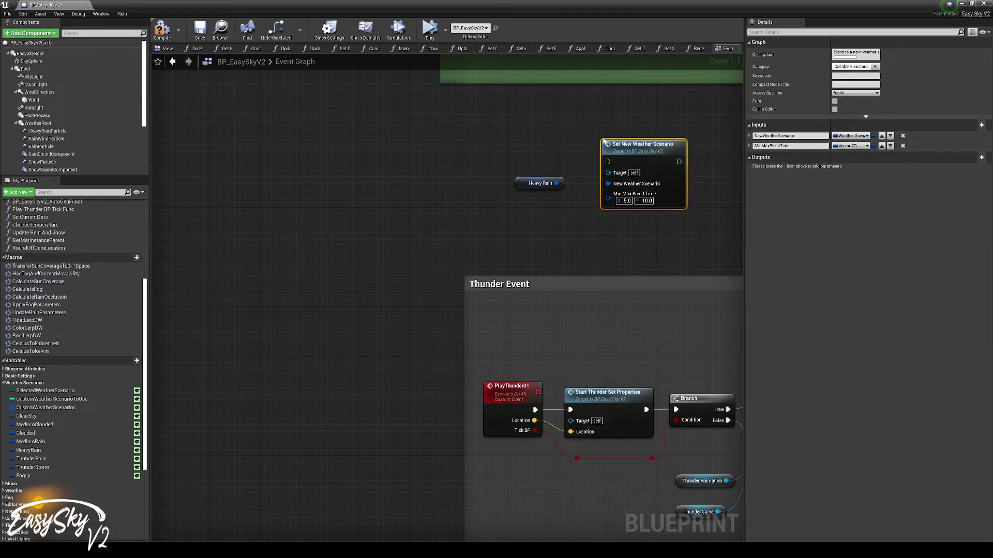
{"action": "left_click", "coordinate": [58, 6]}
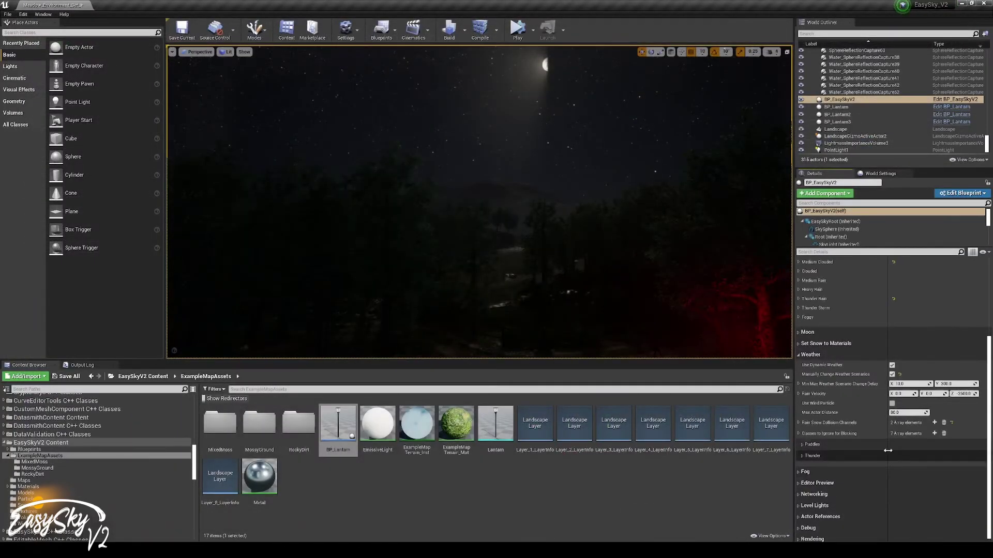
Expand Min Max Weather Scenario Change Delay to show X 10.0 and Y 300.0
{"action": "left_click", "coordinate": [799, 384]}
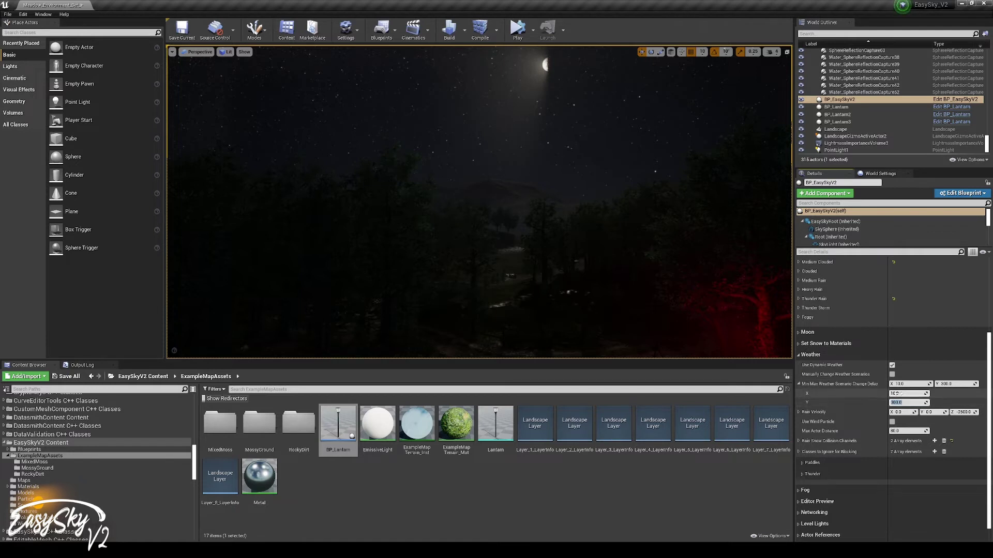
{"action": "scroll", "coordinate": [906, 396], "scroll_direction": "down", "scroll_amount": 1}
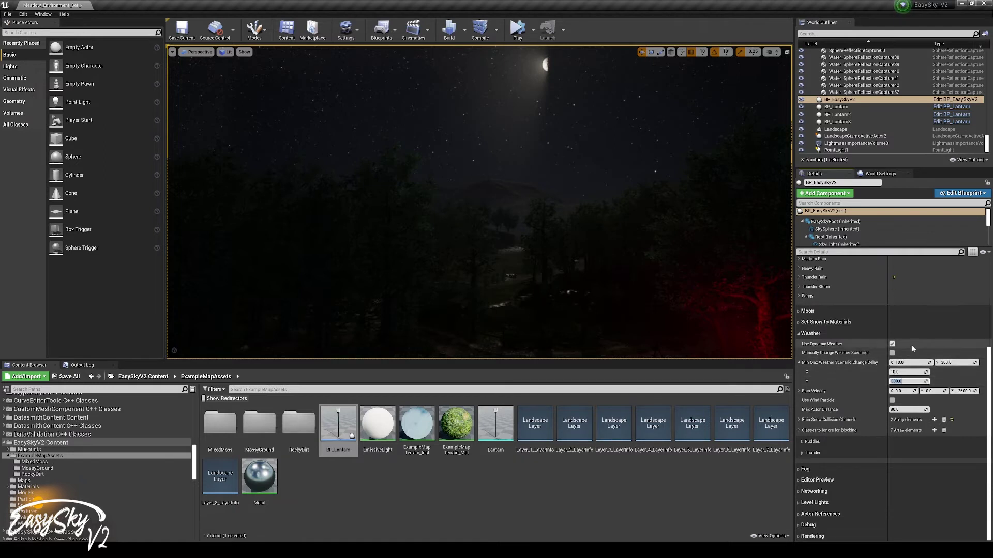
Expand and re-collapse the rain velocity components, then scroll back up to Weather Scenarios
{"action": "left_click", "coordinate": [798, 391]}
{"action": "left_click", "coordinate": [799, 392]}
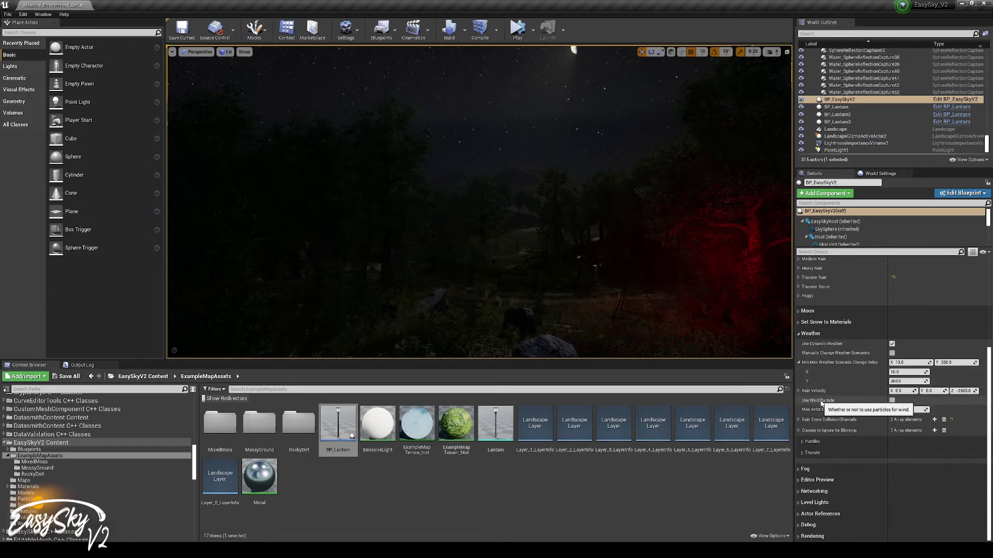
{"action": "scroll", "coordinate": [821, 404], "scroll_direction": "up", "scroll_amount": 5}
Set Selected Weather Scenario to HeavyRain, then change it to MediumRain
{"action": "left_click", "coordinate": [911, 314]}
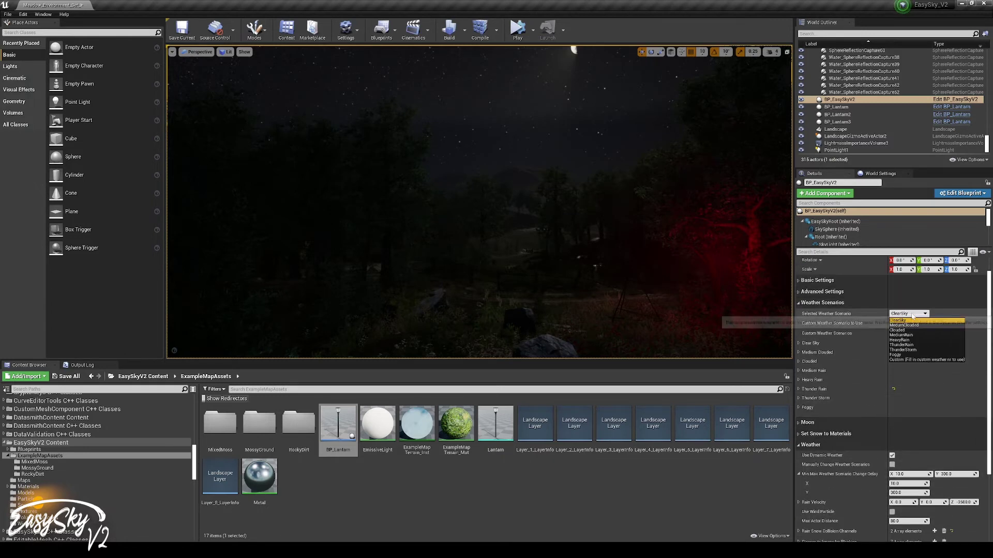
{"action": "left_click", "coordinate": [901, 341]}
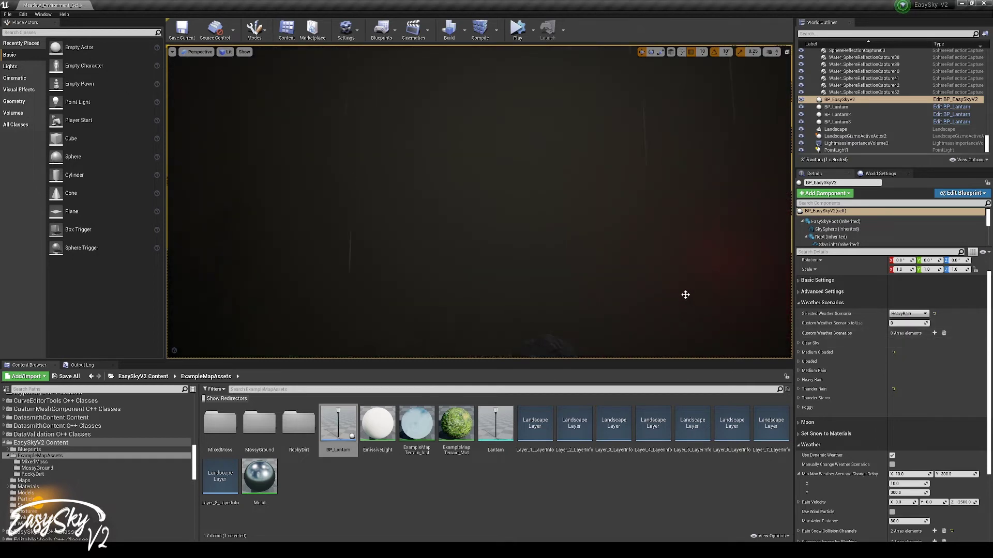
{"action": "left_click", "coordinate": [909, 313]}
{"action": "left_click", "coordinate": [905, 337]}
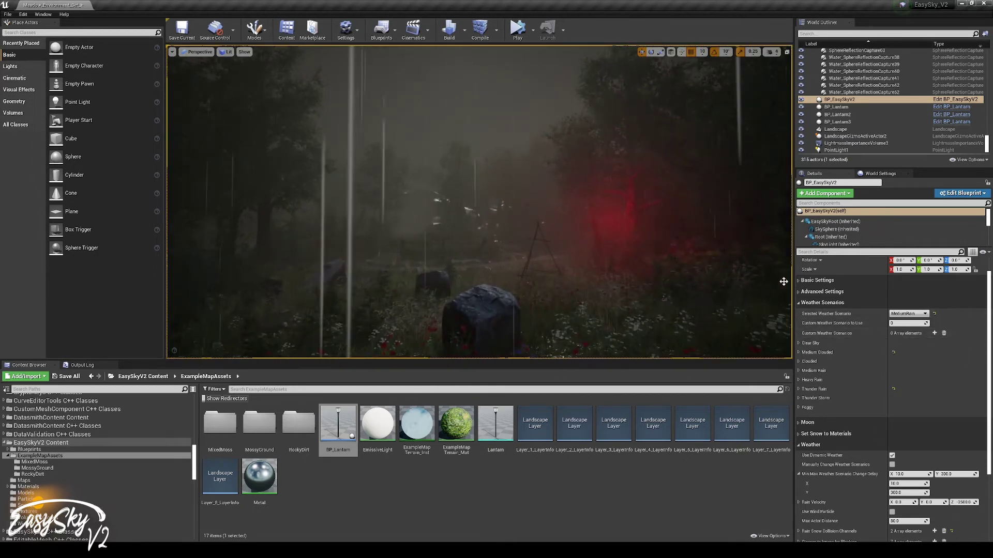
Tick Use Wind Particle under Weather and move the camera sideways
{"action": "scroll", "coordinate": [858, 377], "scroll_direction": "down", "scroll_amount": 1}
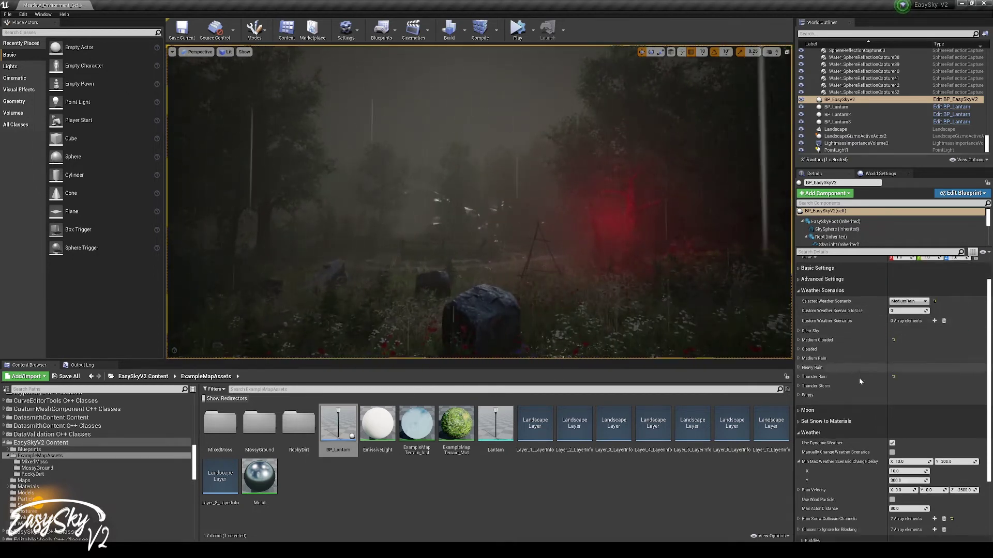
{"action": "scroll", "coordinate": [859, 378], "scroll_direction": "down", "scroll_amount": 3}
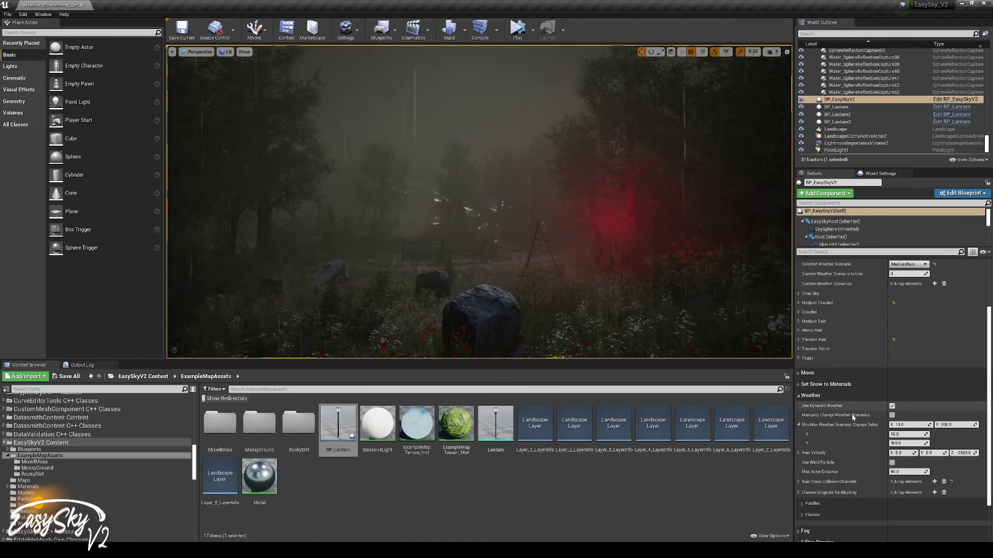
{"action": "left_click", "coordinate": [892, 463]}
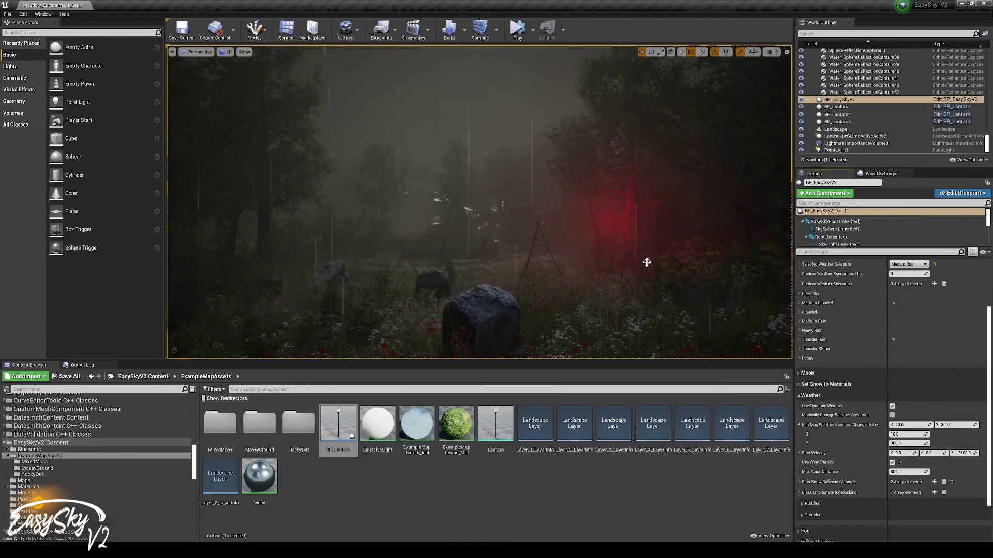
{"action": "key", "text": "Left"}
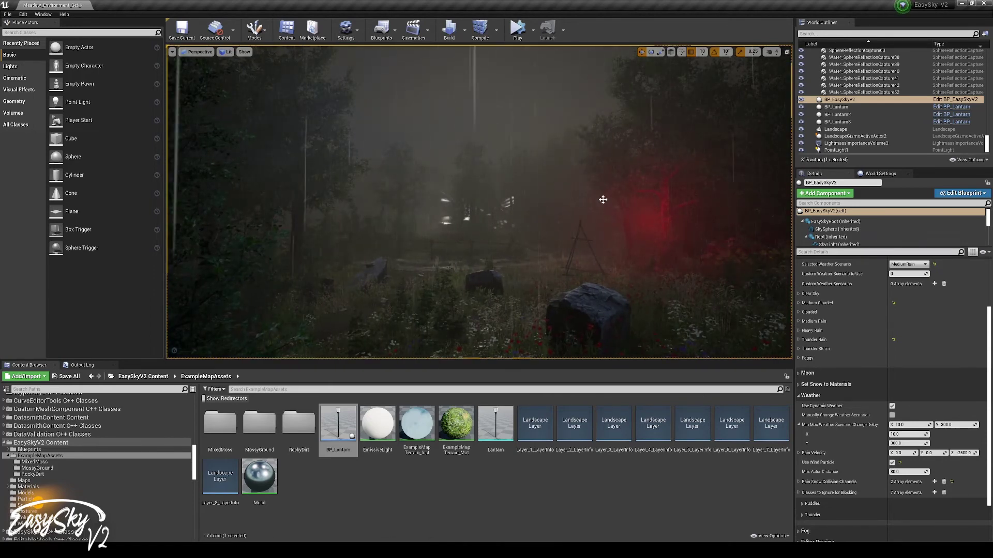
Look around the rainy forest, then untick Use Wind Particle
{"action": "right_click_drag", "start_coordinate": [727, 265], "coordinate": [673, 259]}
{"action": "right_click_drag", "start_coordinate": [510, 244], "coordinate": [555, 282]}
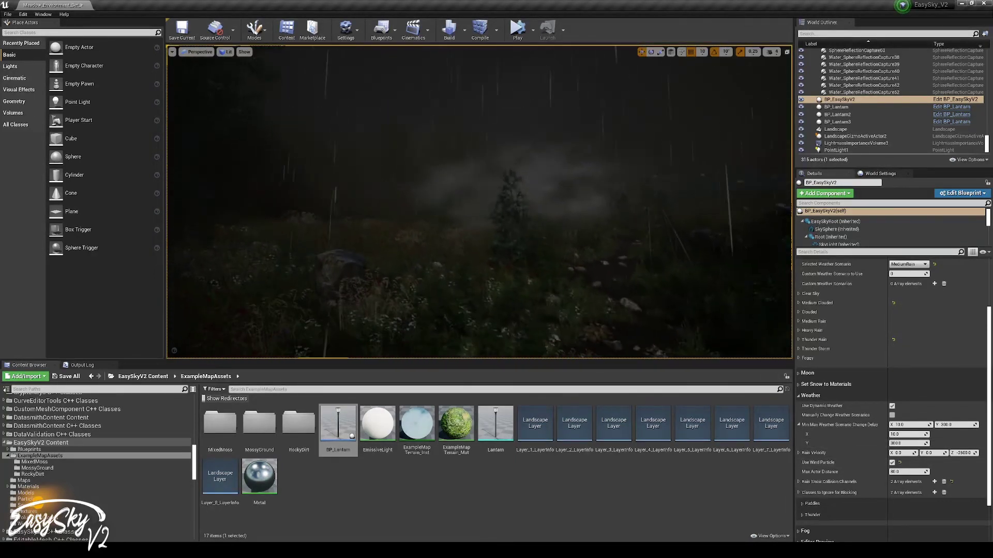
{"action": "left_click", "coordinate": [892, 462]}
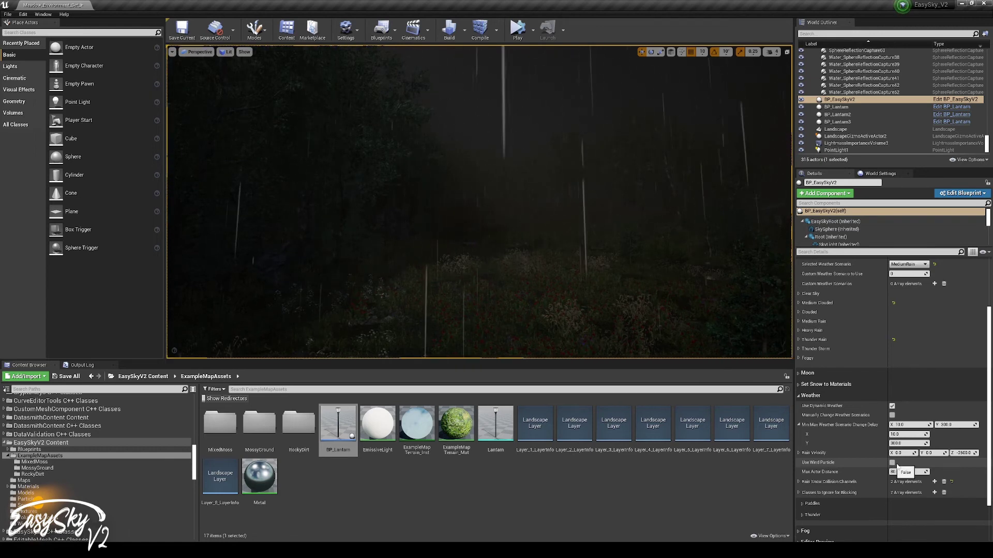
{"action": "scroll", "coordinate": [962, 456], "scroll_direction": "down", "scroll_amount": 1}
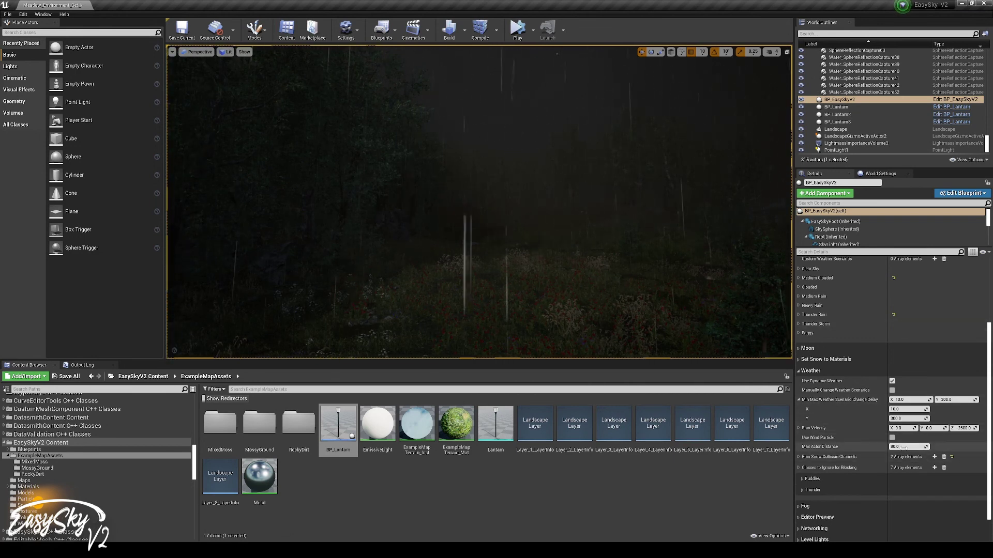
{"action": "scroll", "coordinate": [915, 474], "scroll_direction": "down", "scroll_amount": 1}
{"action": "scroll", "coordinate": [916, 474], "scroll_direction": "down", "scroll_amount": 1}
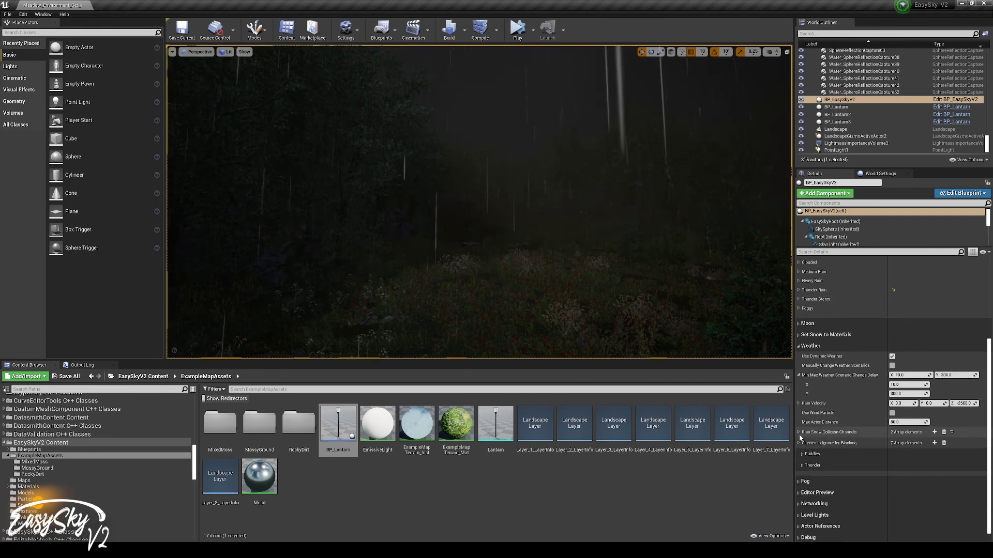